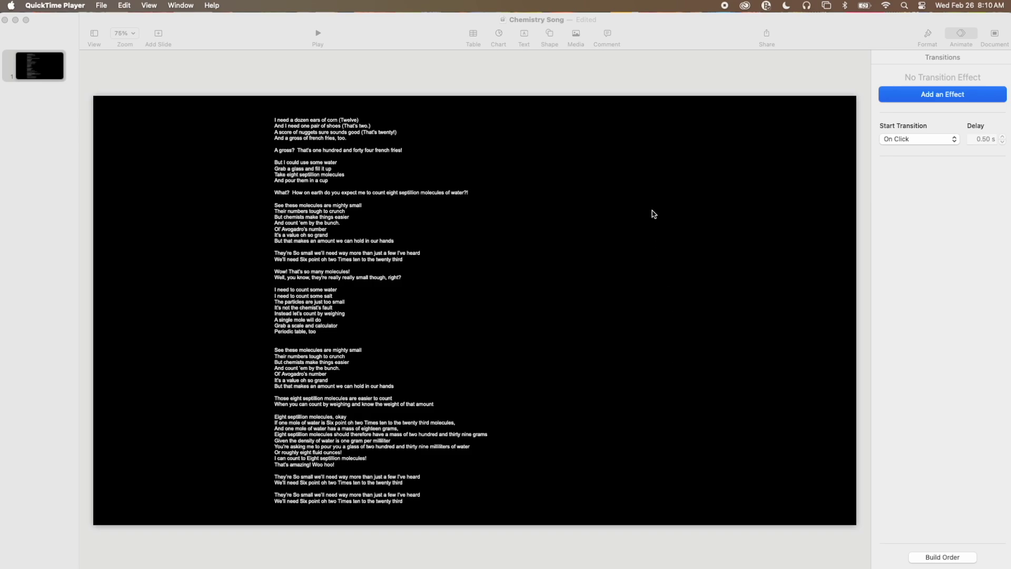
# Give the lyrics text box 19 pt of spacing before each paragraph and a 29 pt font size
pyautogui.click(616, 180)
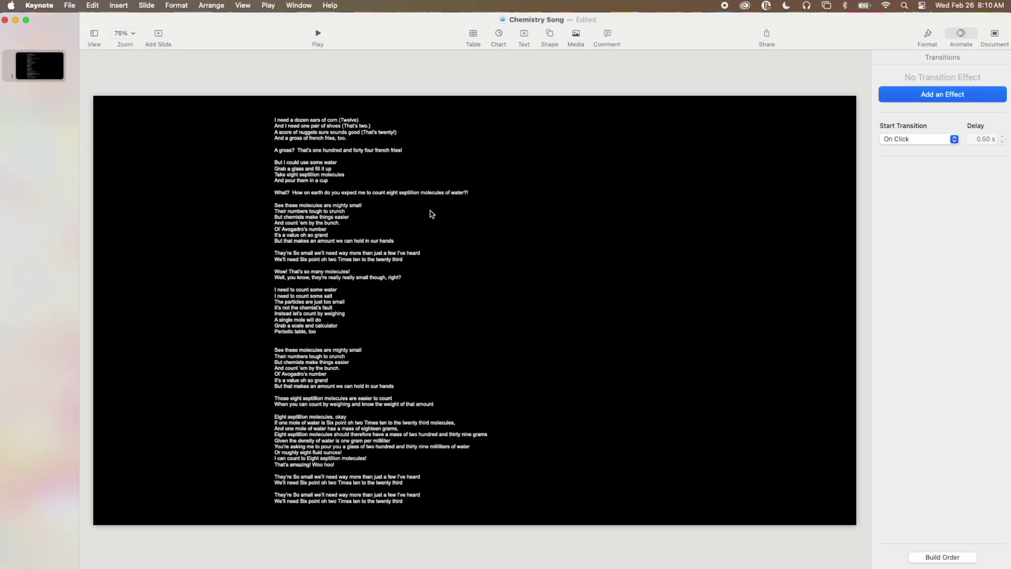
pyautogui.click(358, 204)
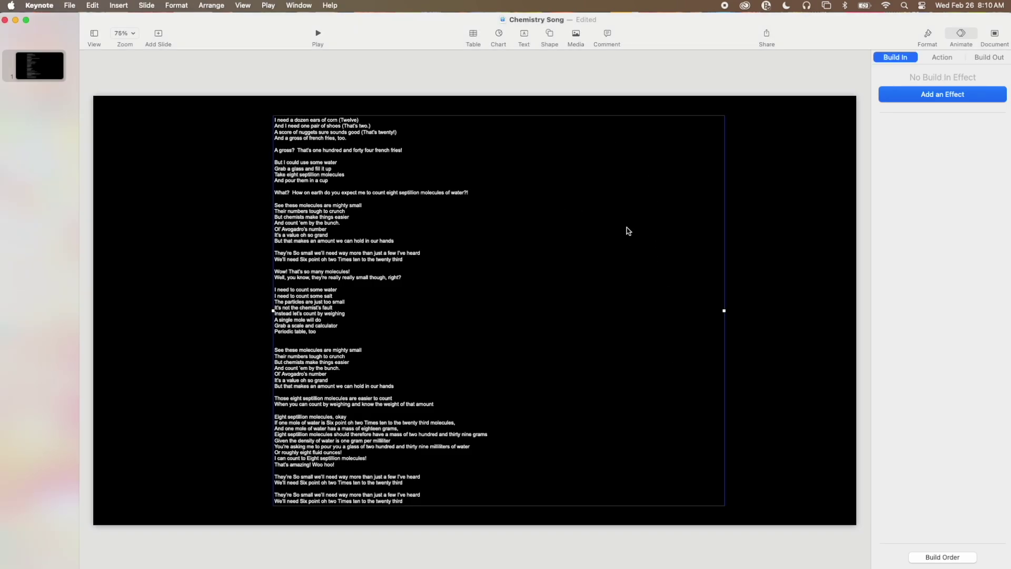
pyautogui.click(928, 36)
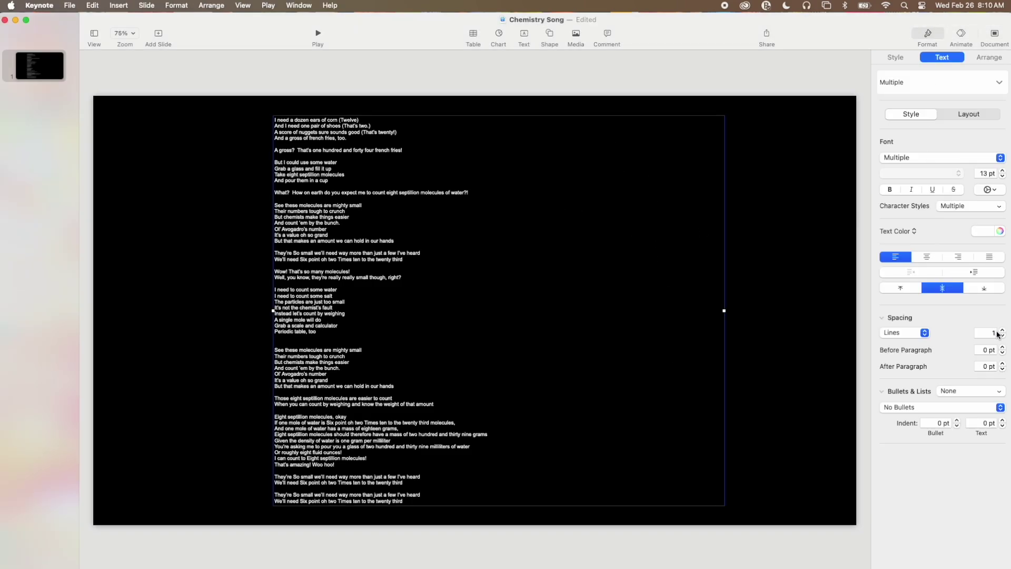
pyautogui.moveTo(1003, 348); pyautogui.dragTo(1003, 348)
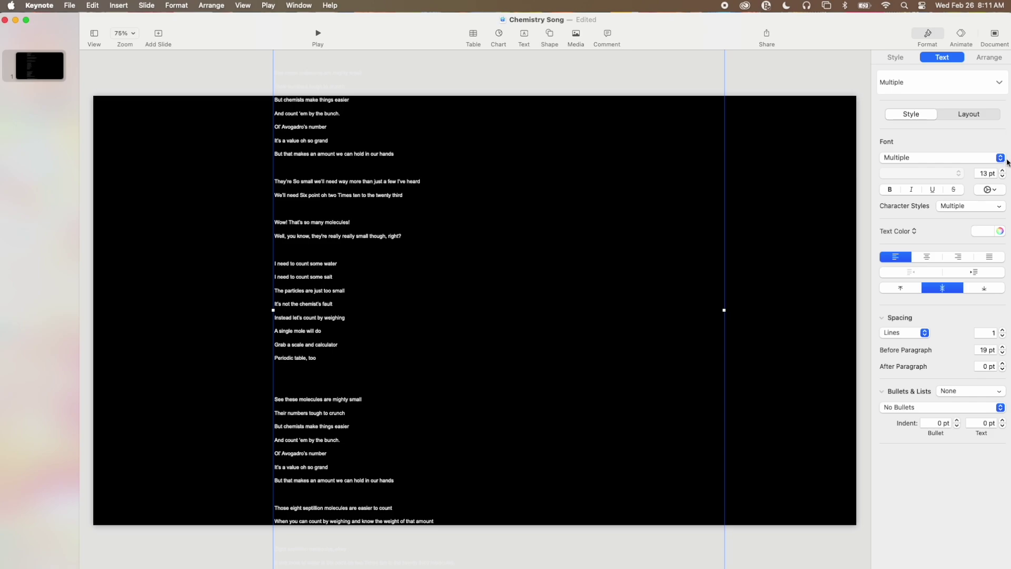
pyautogui.moveTo(1004, 171); pyautogui.dragTo(1004, 172)
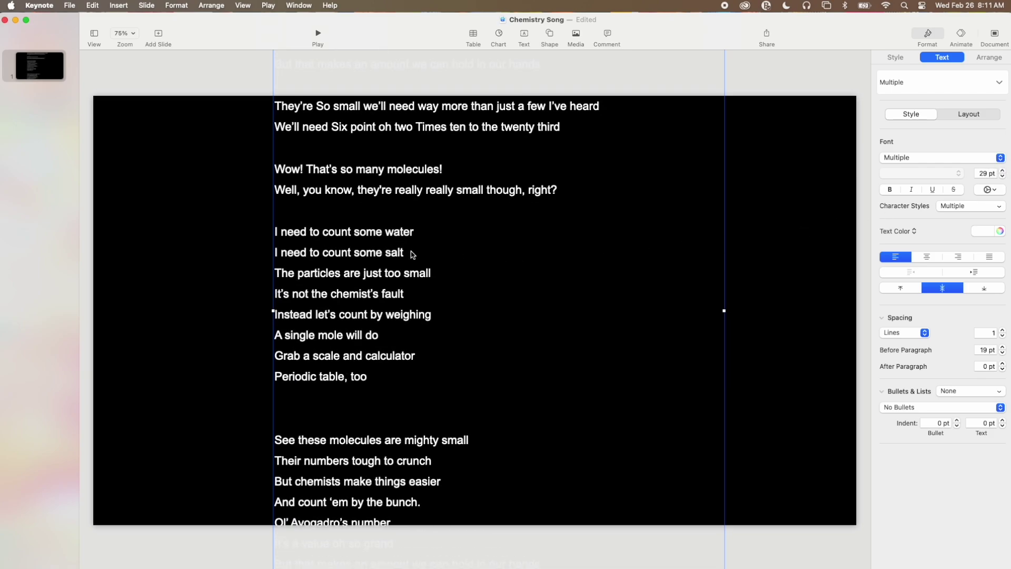
# Fill the slide's left side with the water-molecule cartoon and fit the lyrics text box, about 814 pt wide, into the black area on the right
pyautogui.moveTo(722, 313); pyautogui.dragTo(562, 310)
pyautogui.moveTo(399, 267); pyautogui.dragTo(673, 270)
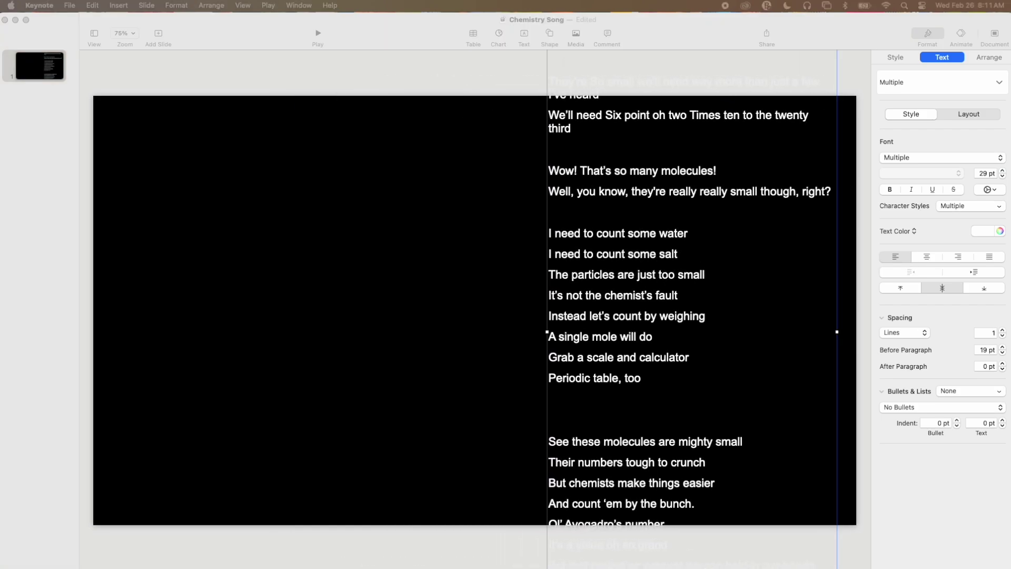
pyautogui.moveTo(523, 548); pyautogui.dragTo(255, 279)
pyautogui.moveTo(500, 311); pyautogui.dragTo(522, 311)
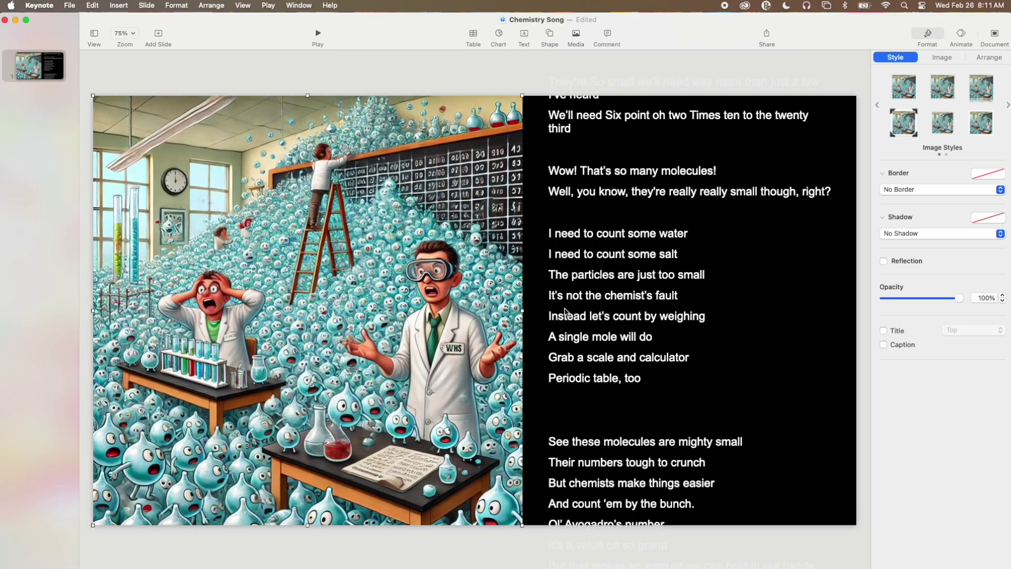
pyautogui.moveTo(597, 302); pyautogui.dragTo(580, 306)
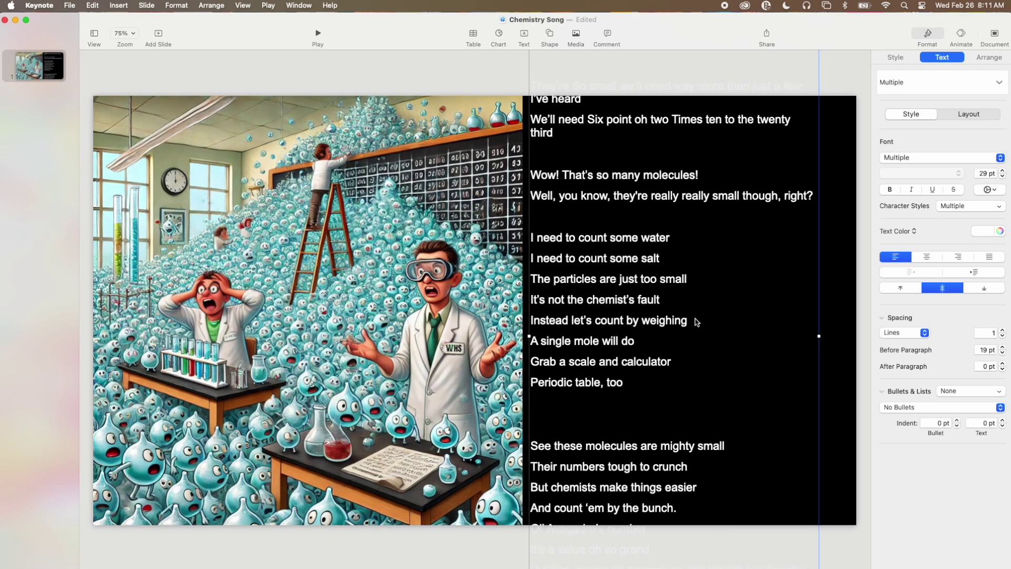
pyautogui.moveTo(820, 336); pyautogui.dragTo(853, 335)
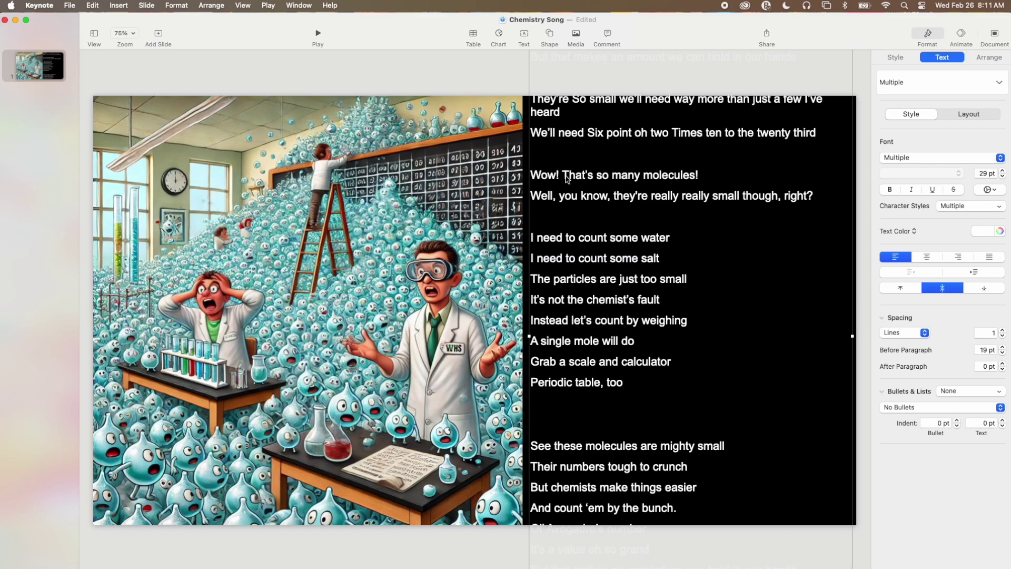
# Move the lyrics text box straight down so it sits just below the slide, at a Y position of about 1091 pt
pyautogui.click(406, 74)
pyautogui.click(243, 7)
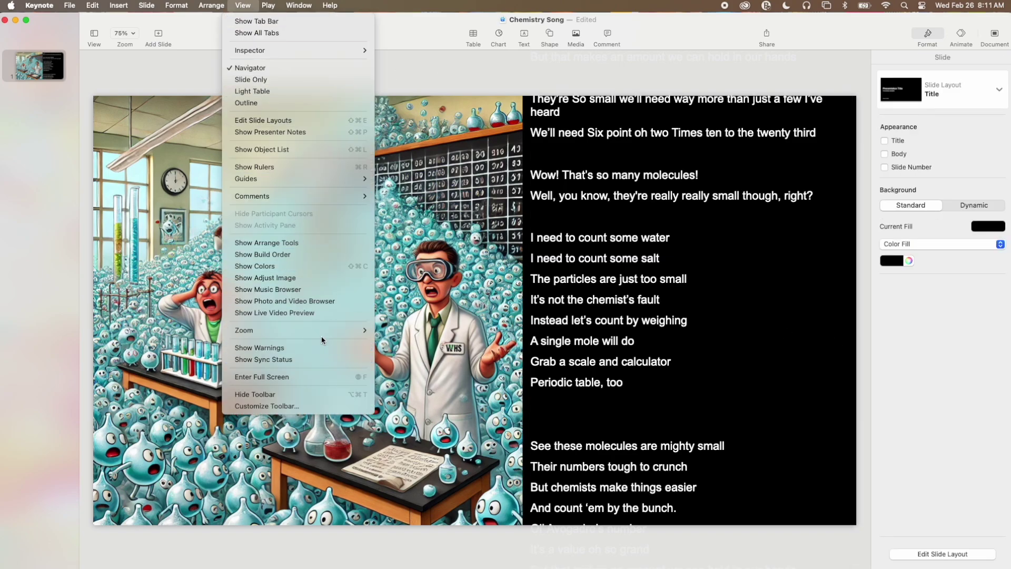
pyautogui.moveTo(324, 331)
pyautogui.click(425, 342)
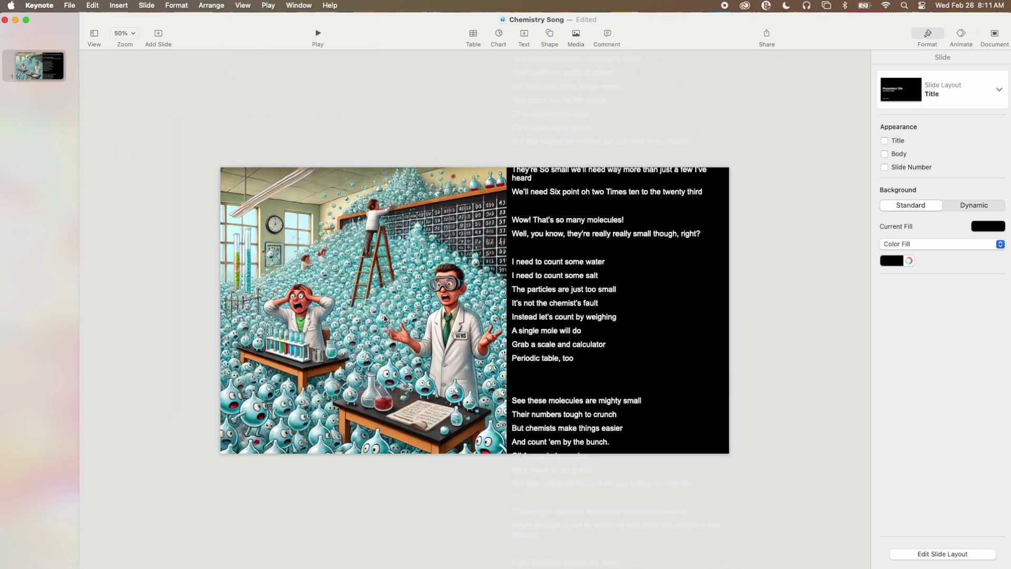
pyautogui.press('super+shift+comma')
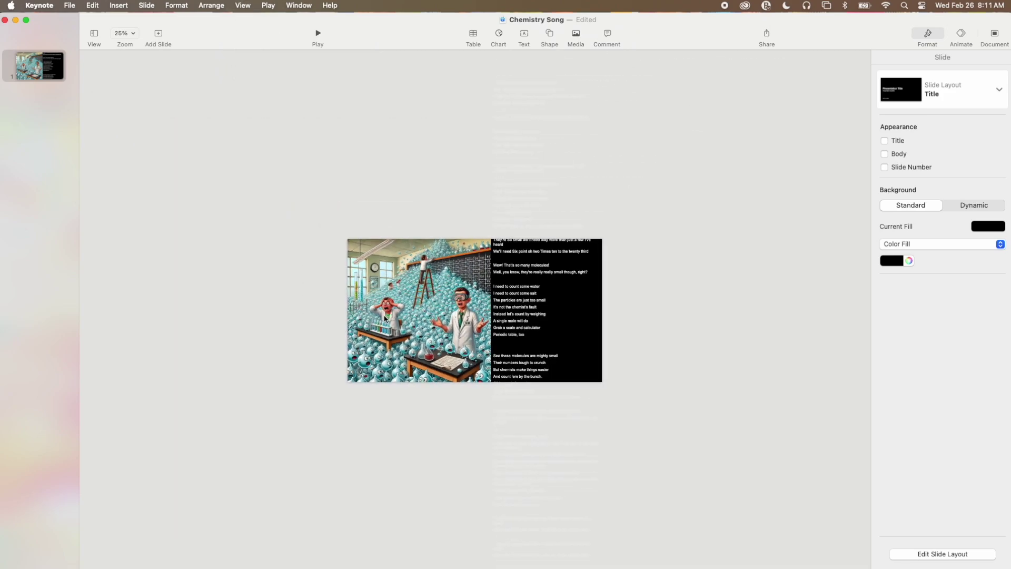
pyautogui.press('super+shift+comma')
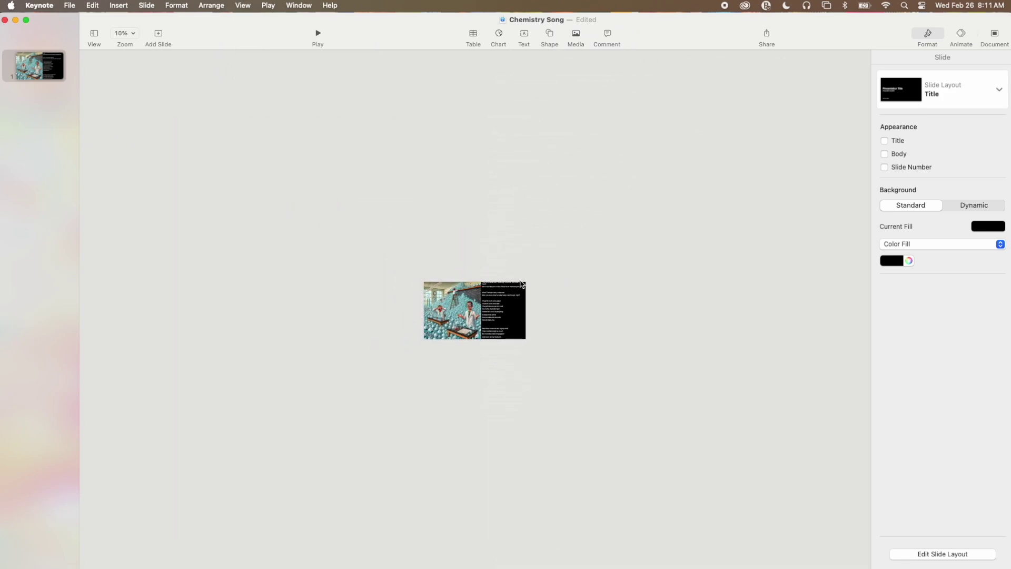
pyautogui.moveTo(501, 223); pyautogui.dragTo(498, 346)
pyautogui.click(406, 378)
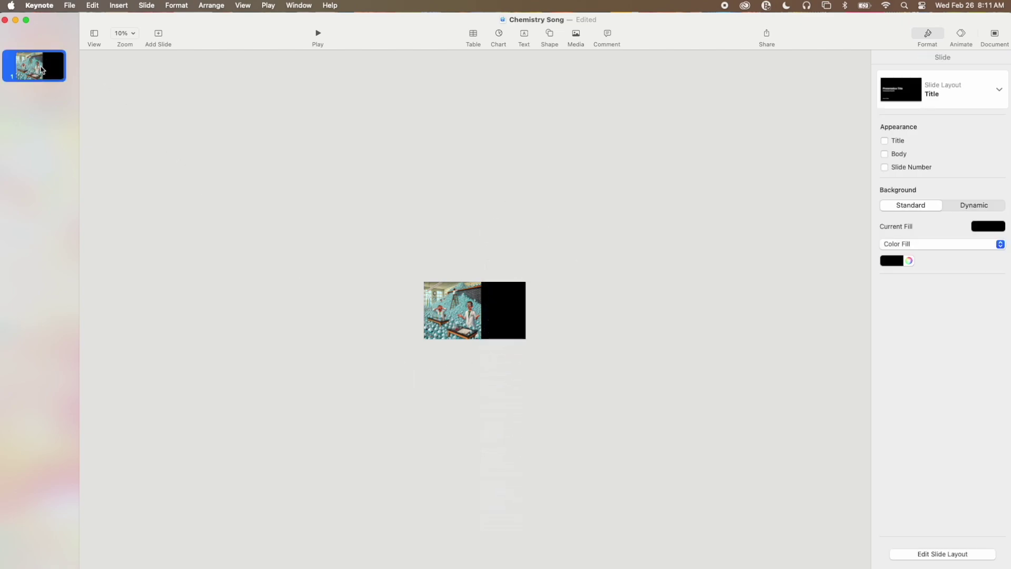
# Duplicate the slide and add a Magic Move transition to slide 1
pyautogui.rightClick(42, 64)
pyautogui.click(63, 177)
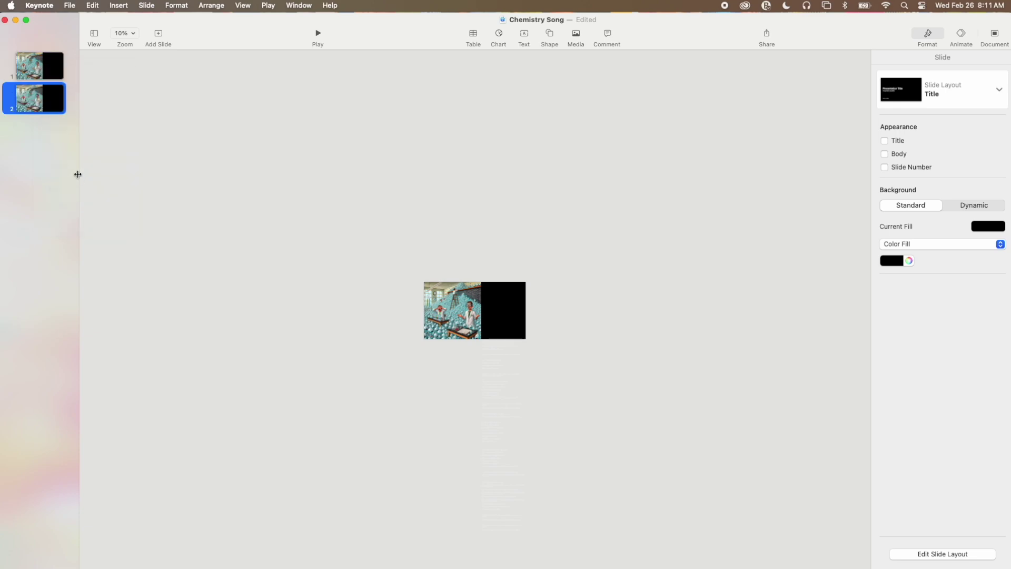
pyautogui.click(49, 59)
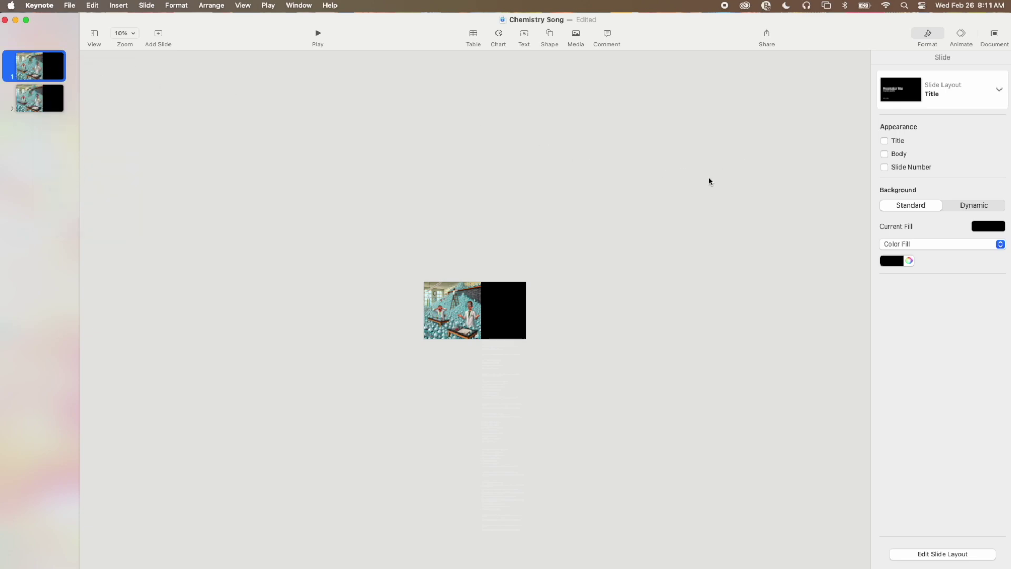
pyautogui.click(961, 36)
pyautogui.click(944, 94)
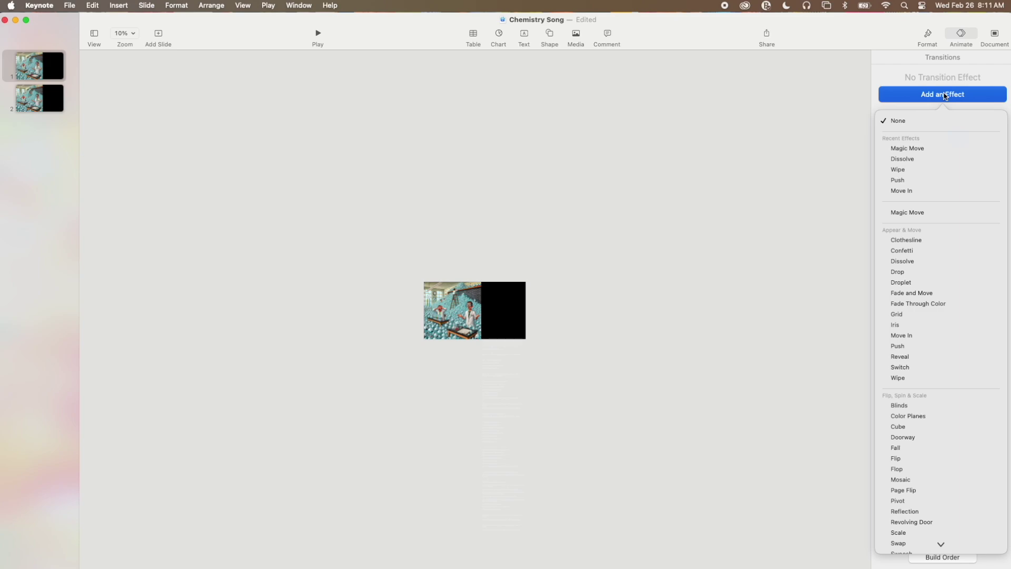
pyautogui.click(921, 148)
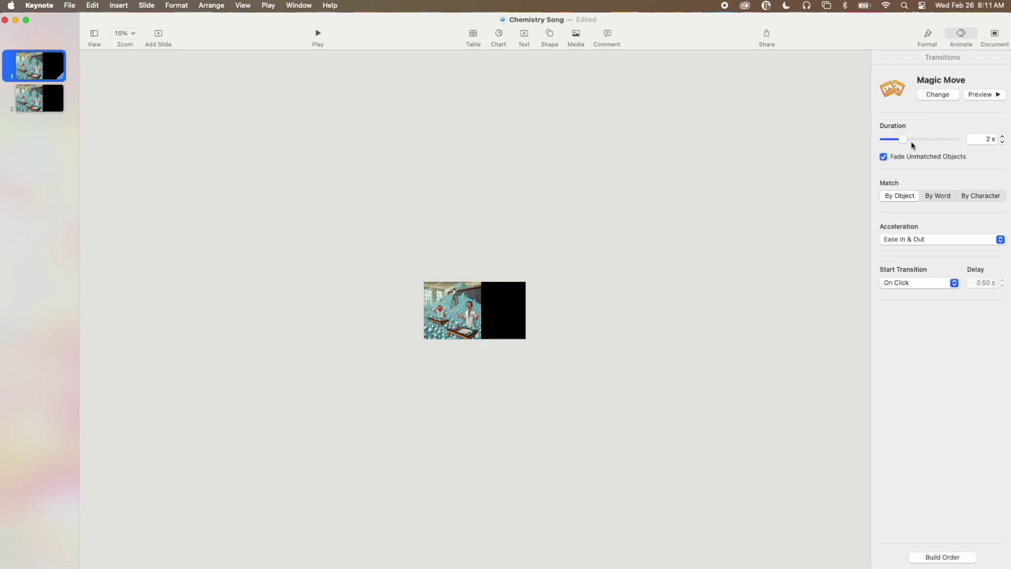
# Set the Magic Move transition's duration to 60 s and its acceleration to None
pyautogui.moveTo(901, 140); pyautogui.dragTo(996, 137)
pyautogui.click(913, 240)
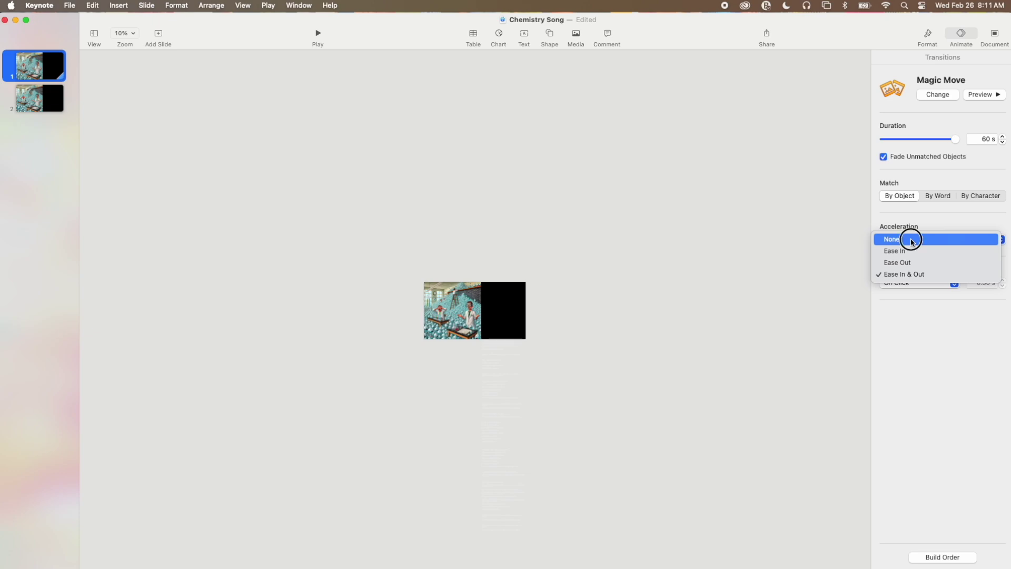
pyautogui.click(913, 242)
pyautogui.click(288, 146)
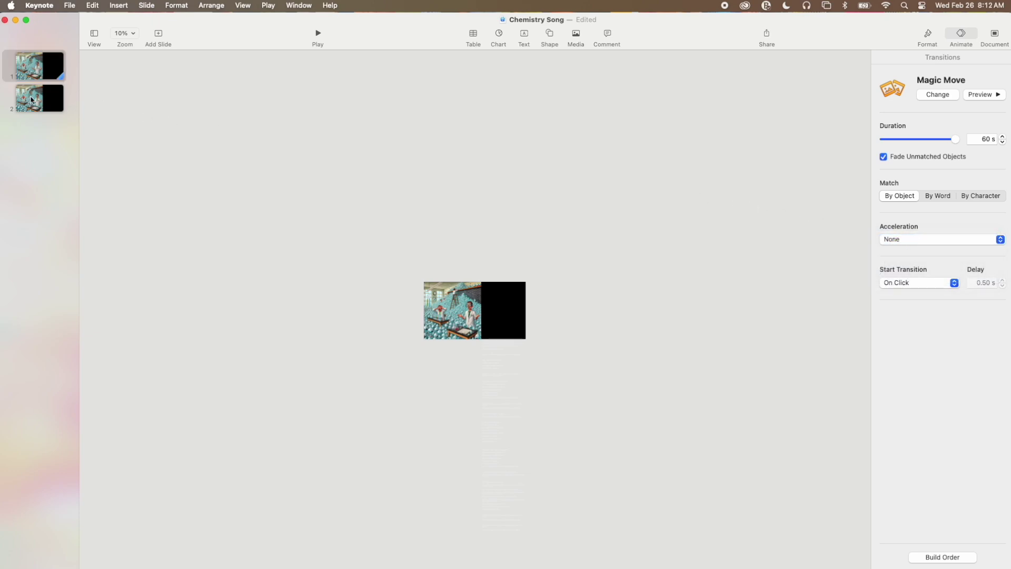
# On slide 2, set the lyrics text box's Y position to -3591 pt to place it just above the slide
pyautogui.click(32, 100)
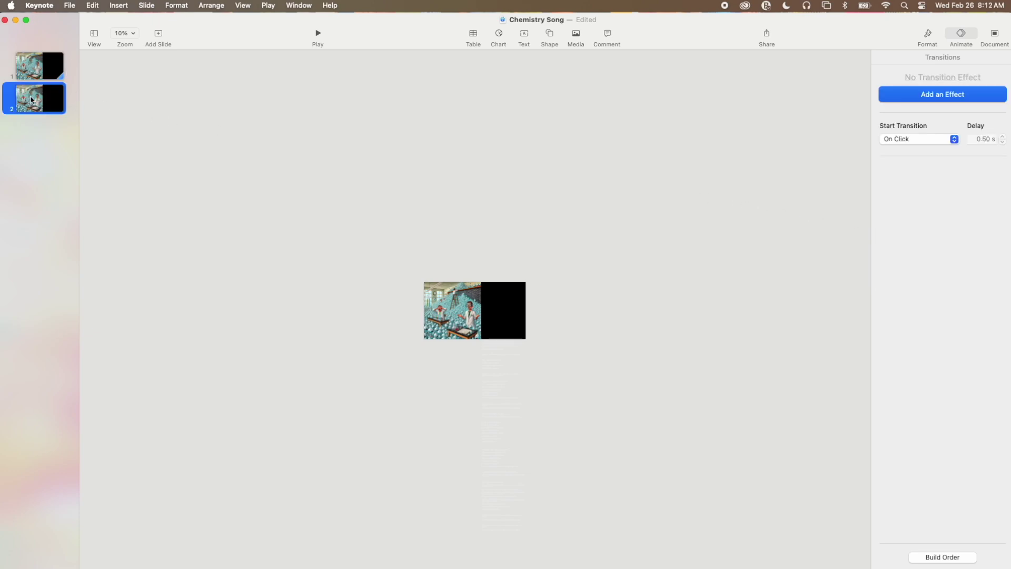
pyautogui.click(505, 366)
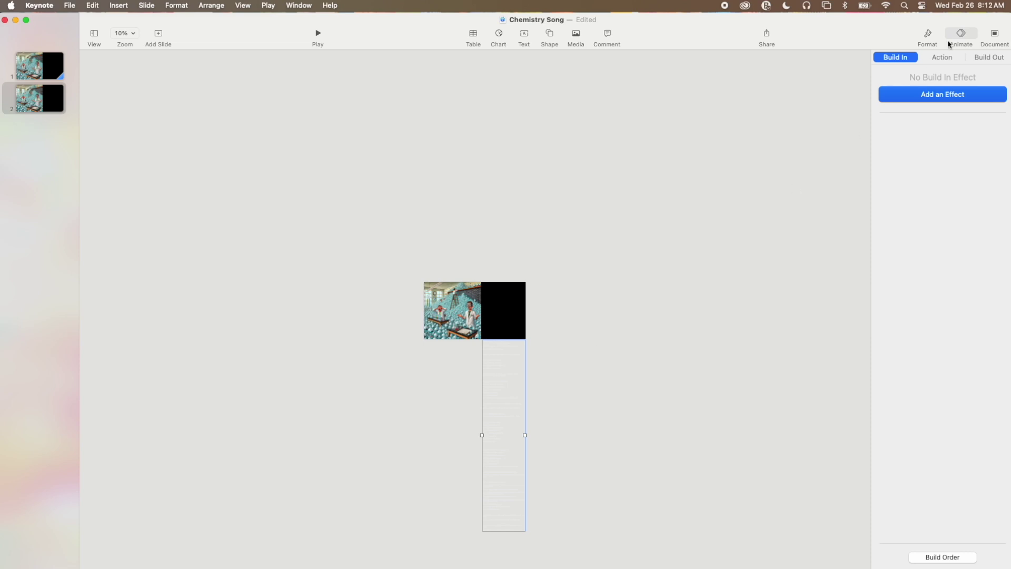
pyautogui.click(927, 36)
pyautogui.click(994, 59)
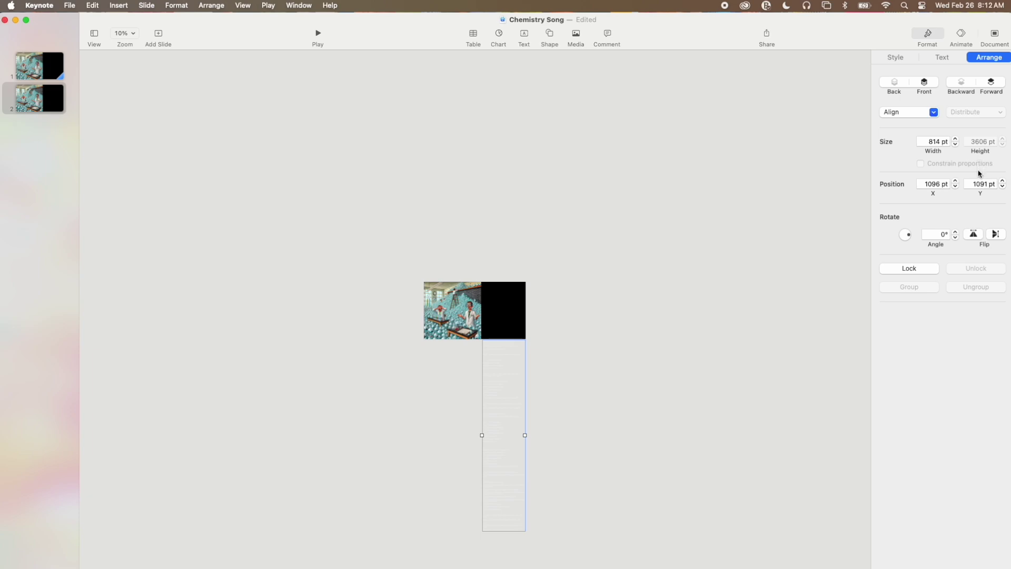
pyautogui.click(984, 184)
pyautogui.write('-')
pyautogui.press('Return')
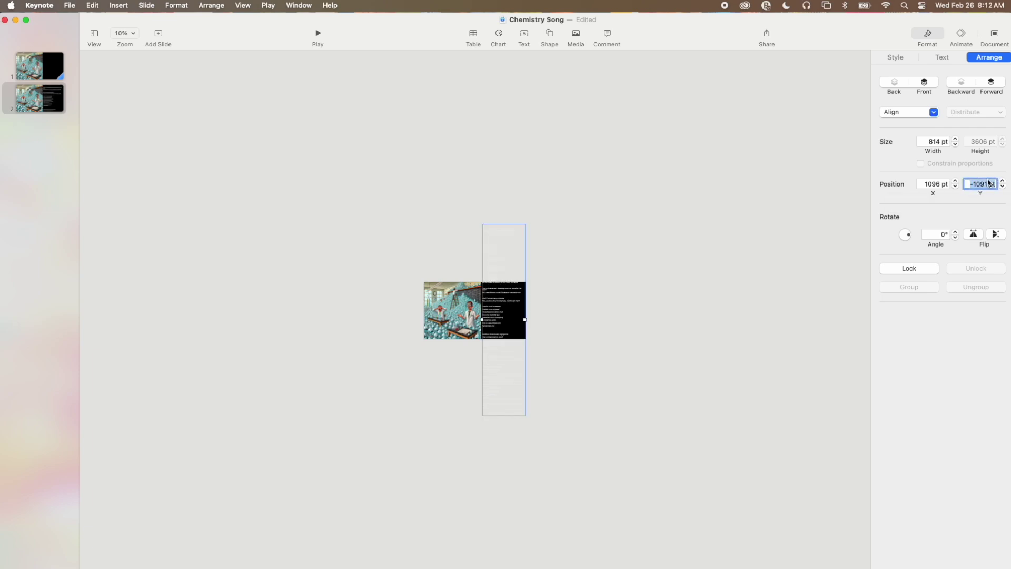
pyautogui.write('2')
pyautogui.press('Return')
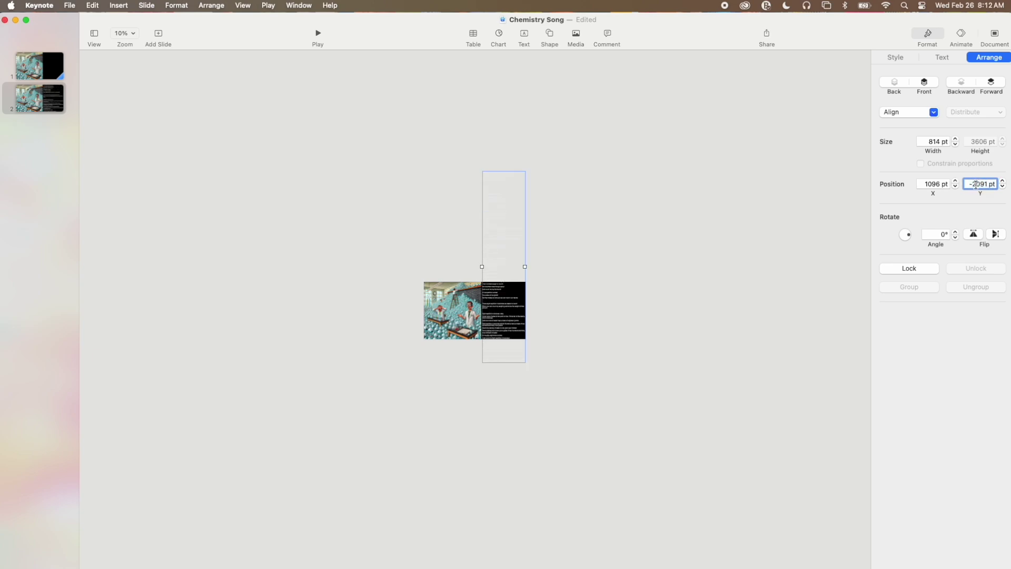
pyautogui.write('4')
pyautogui.press('Return')
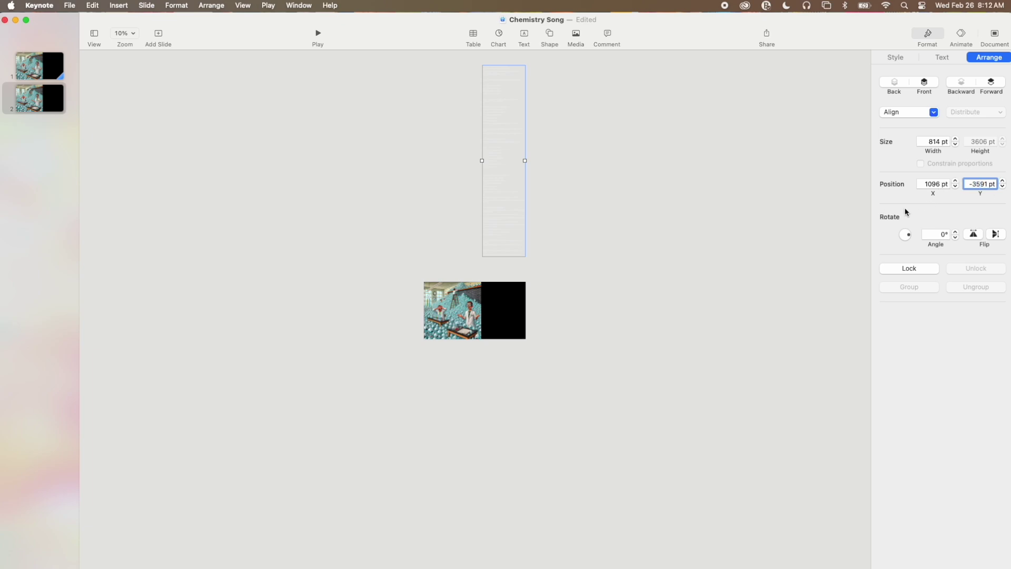
pyautogui.press('Return')
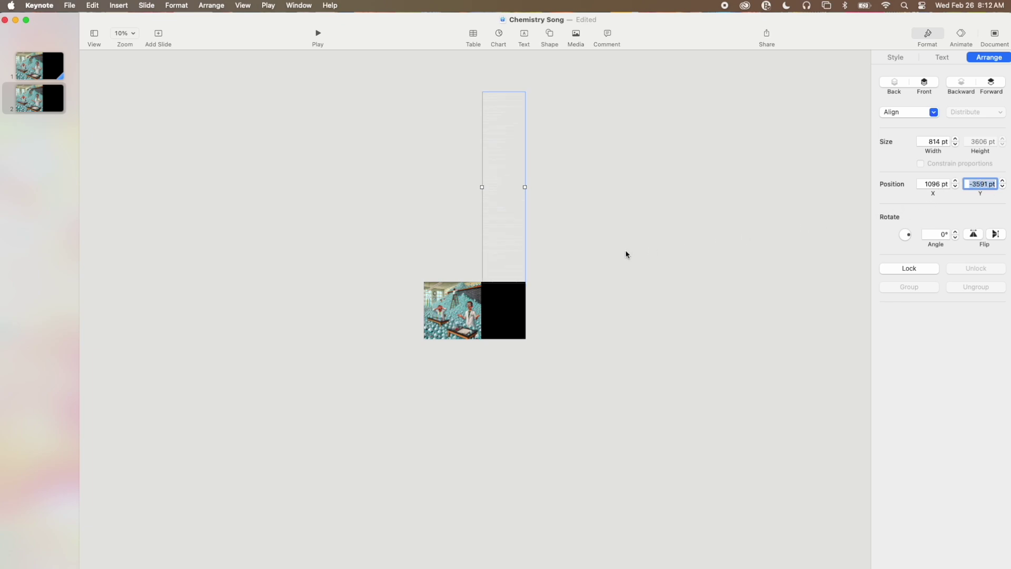
pyautogui.click(626, 253)
# Preview slide 1's Magic Move transition at 50% zoom to check how the lyrics scroll
pyautogui.click(48, 65)
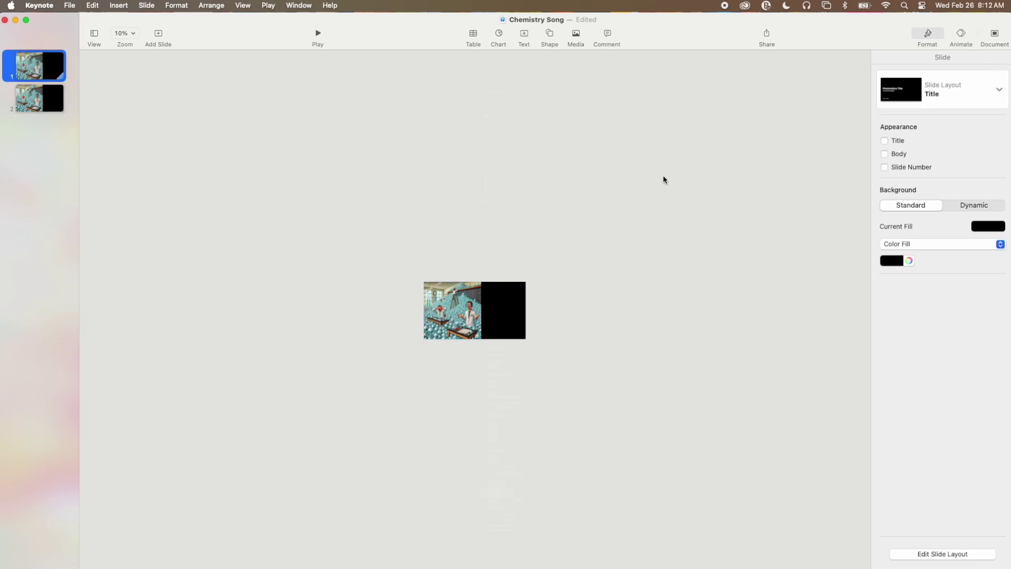
pyautogui.press('super+alt+2')
pyautogui.click(242, 6)
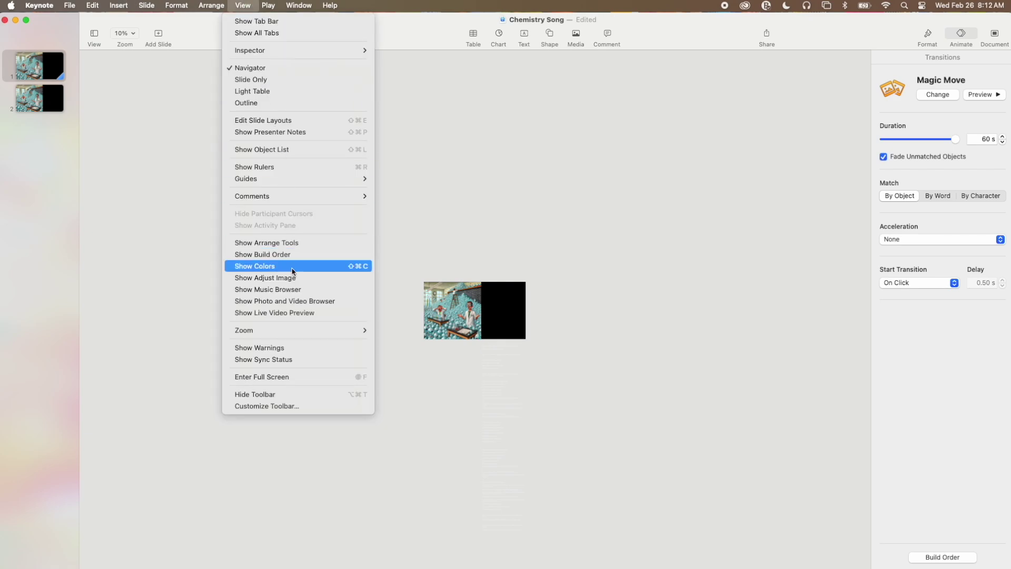
pyautogui.moveTo(300, 330)
pyautogui.click(426, 330)
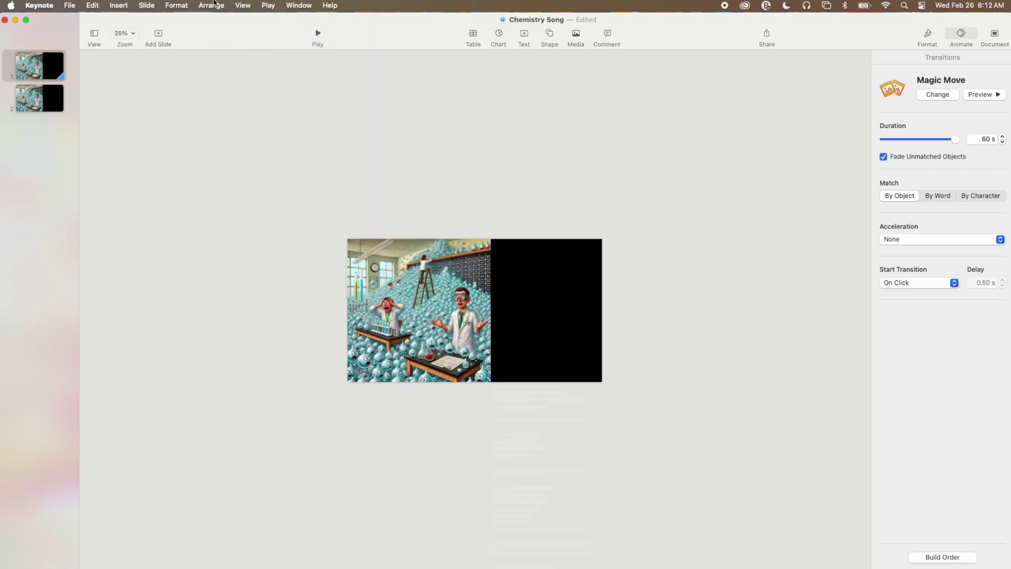
pyautogui.click(243, 5)
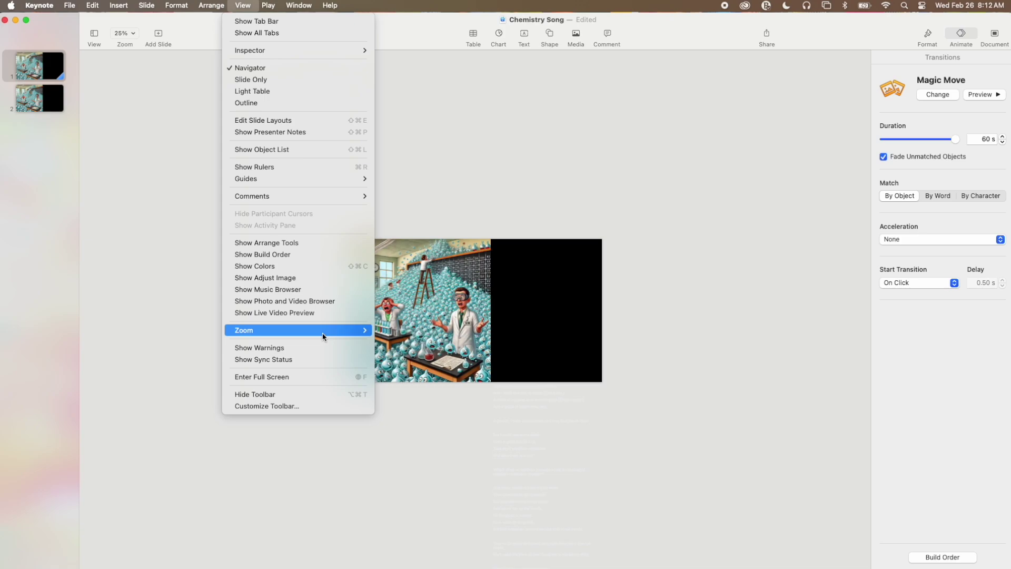
pyautogui.moveTo(321, 330)
pyautogui.click(443, 331)
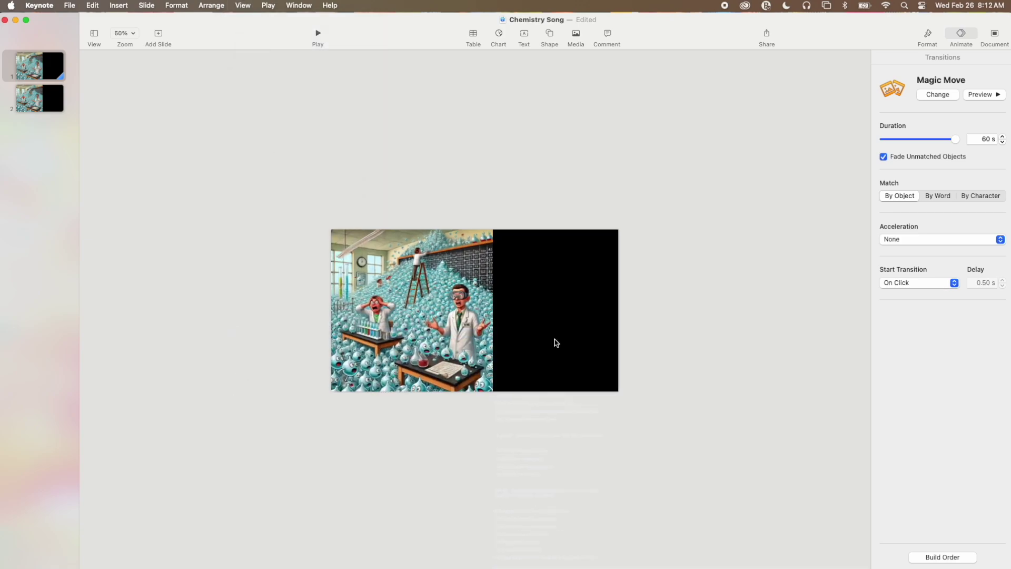
pyautogui.click(981, 96)
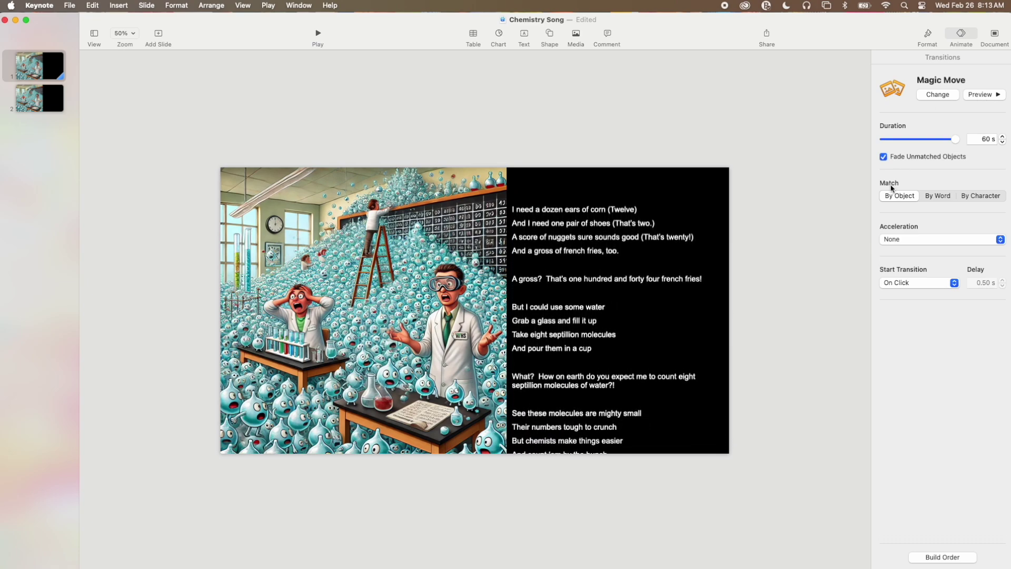
pyautogui.click(753, 135)
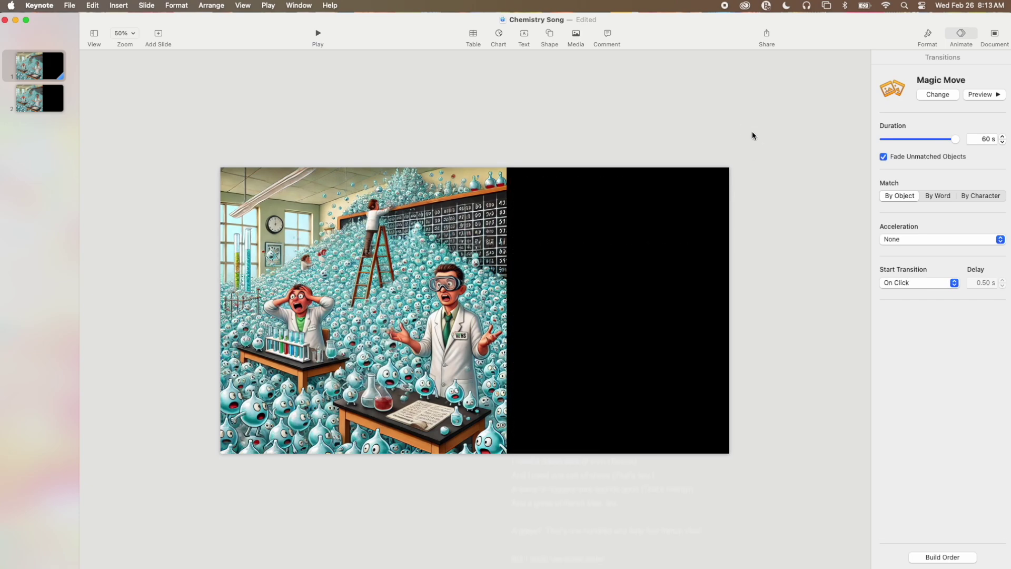
# Duplicate slide 1 and replace the first slide's lyrics with the title "Count ‘Em by the Bunch" centred in the black area
pyautogui.rightClick(44, 65)
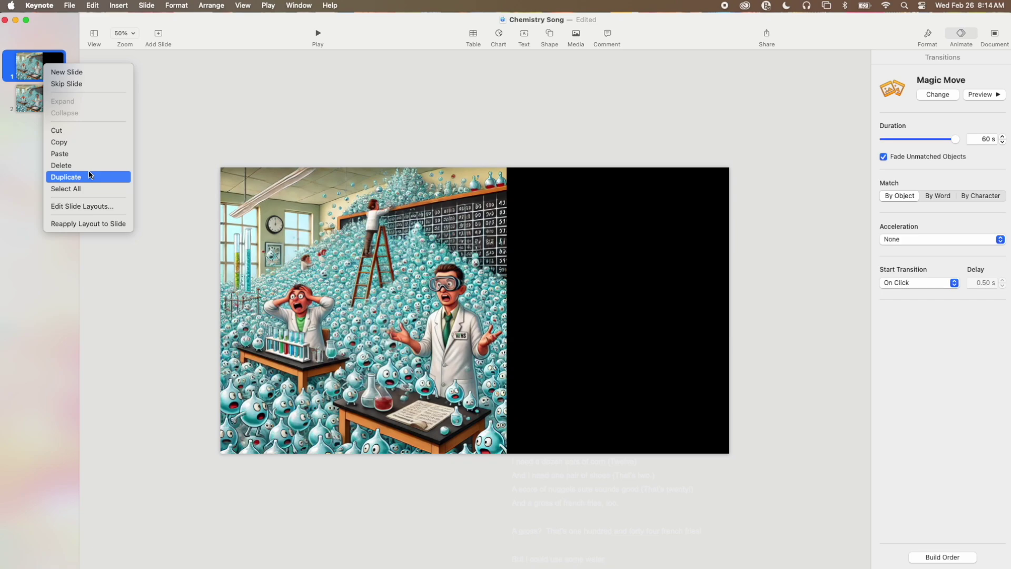
pyautogui.click(90, 174)
pyautogui.moveTo(607, 481); pyautogui.dragTo(618, 356)
pyautogui.press('Delete')
pyautogui.write('Count ‘Em by the Bunch')
pyautogui.moveTo(620, 315); pyautogui.dragTo(626, 313)
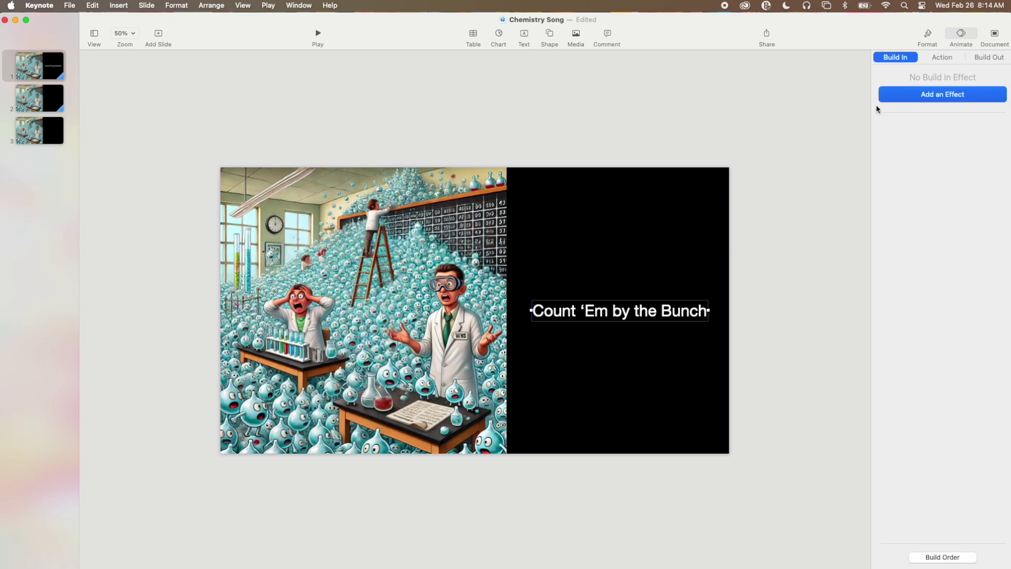
# Change slide 1's transition to Dissolve and shorten its duration to a few seconds
pyautogui.press('Escape')
pyautogui.click(950, 100)
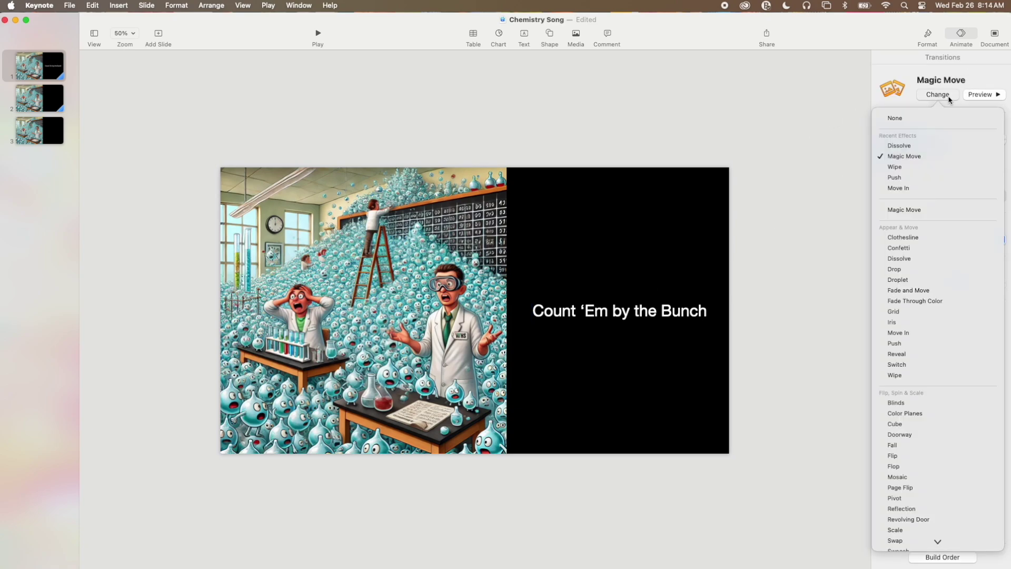
pyautogui.click(945, 140)
pyautogui.click(944, 141)
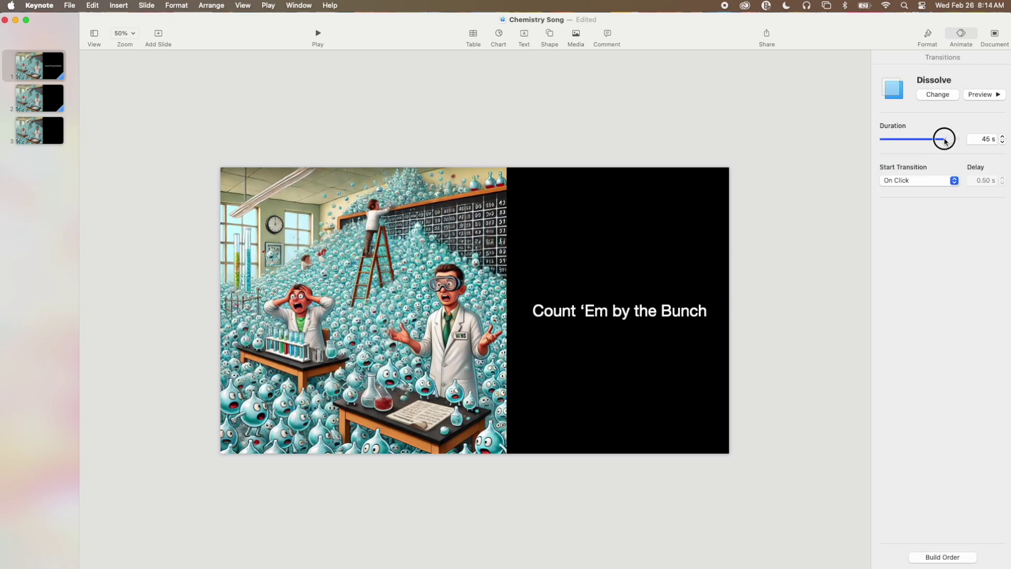
pyautogui.moveTo(944, 141); pyautogui.dragTo(902, 141)
# Record the slideshow, advancing from the title slide through the scrolling lyrics transition
pyautogui.click(270, 7)
pyautogui.click(305, 79)
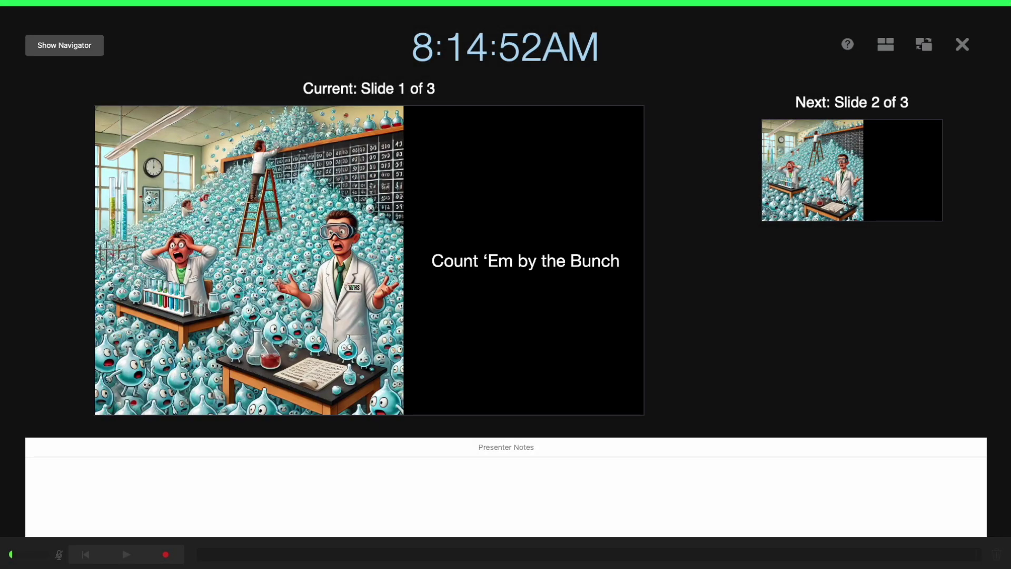
pyautogui.click(180, 557)
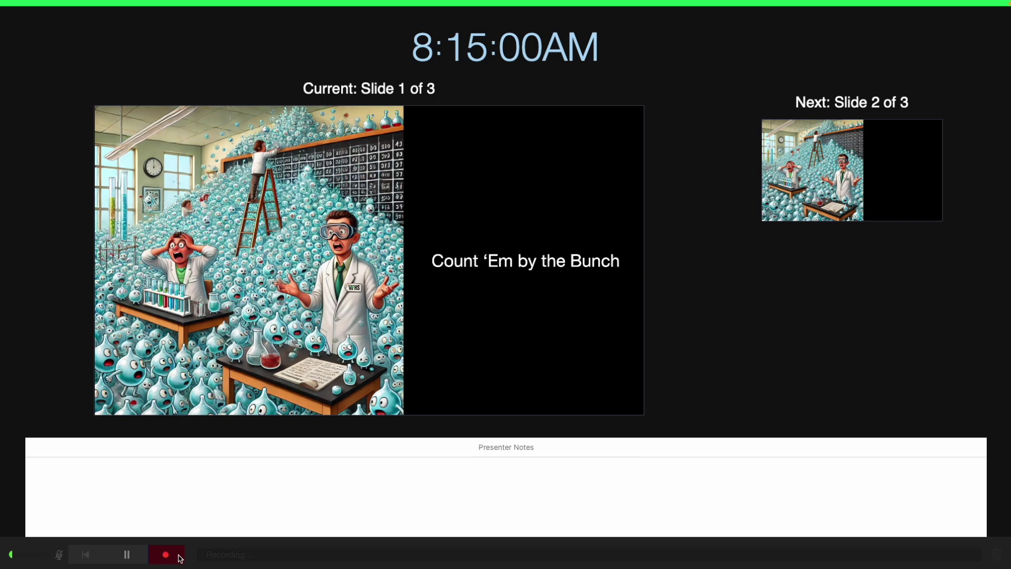
pyautogui.press('Right')
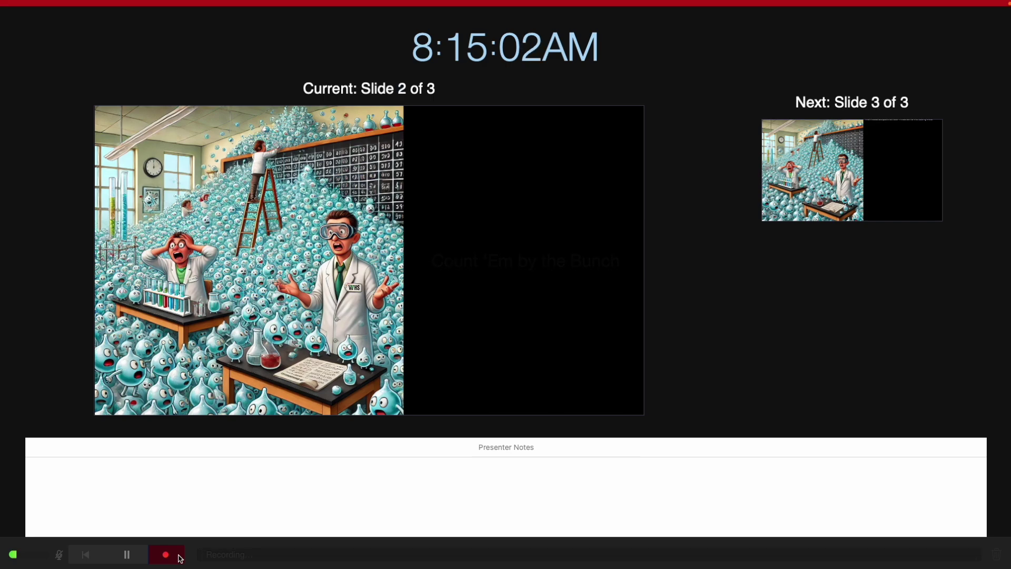
pyautogui.press('Right')
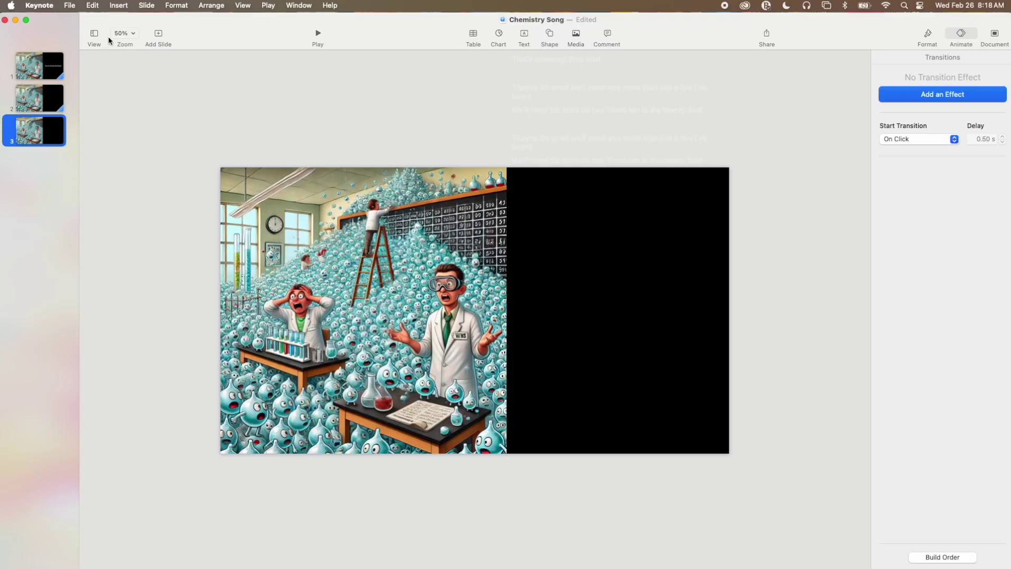
# Export the recorded presentation as a movie named Chemistry Song to the Desktop
pyautogui.click(66, 4)
pyautogui.moveTo(152, 188)
pyautogui.click(179, 202)
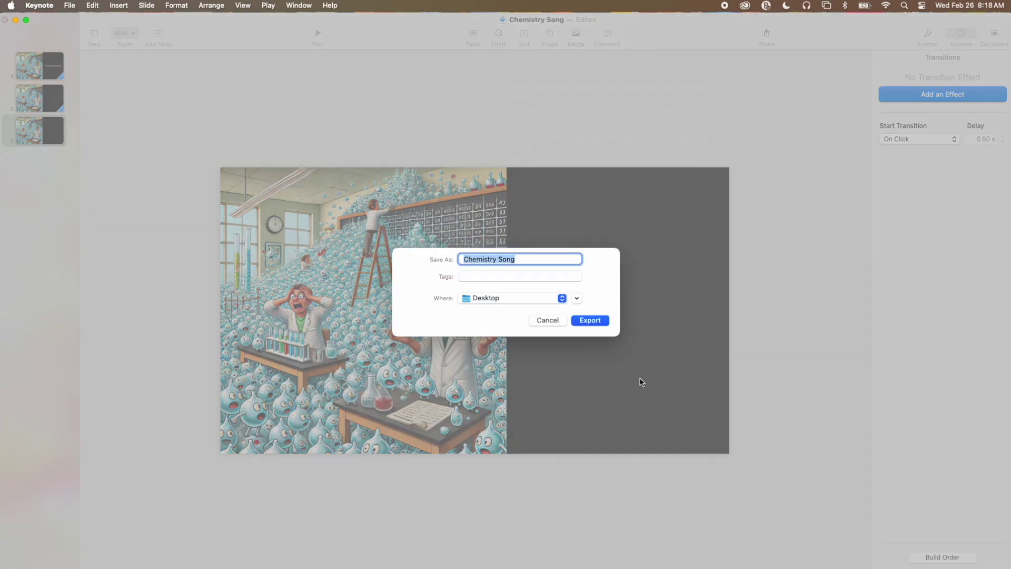
pyautogui.click(601, 322)
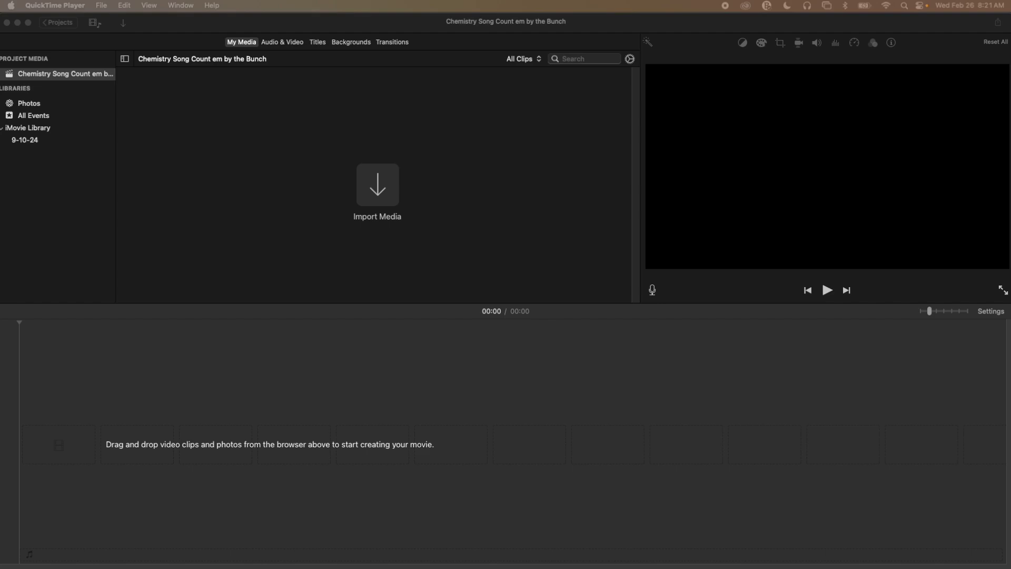
# Switch to iMovie and add the exported lyrics video and the "Count ‘Em by the Bunch ver 3" audio to the timeline's start
pyautogui.moveTo(493, 563); pyautogui.dragTo(34, 414)
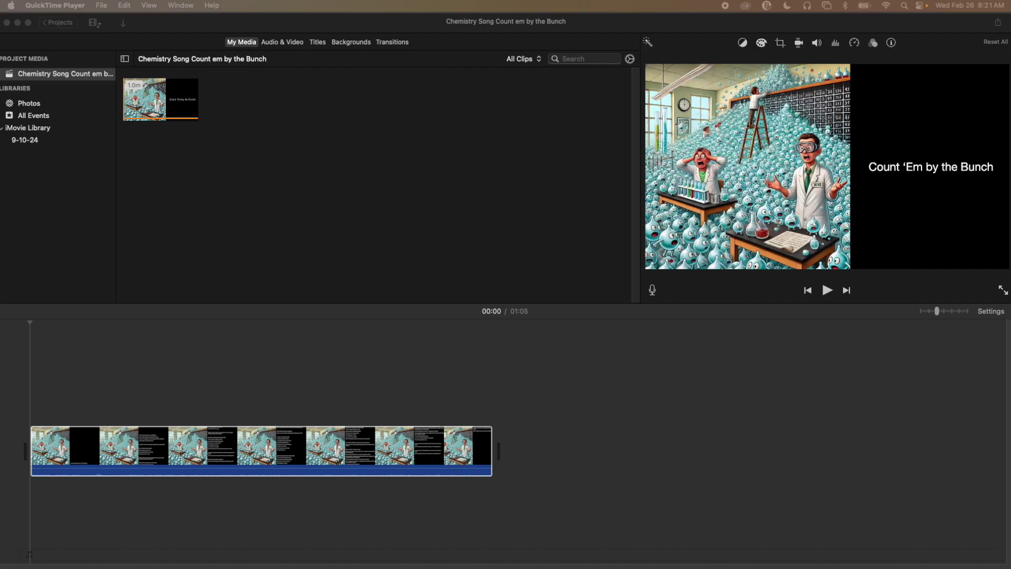
pyautogui.moveTo(493, 566); pyautogui.dragTo(27, 503)
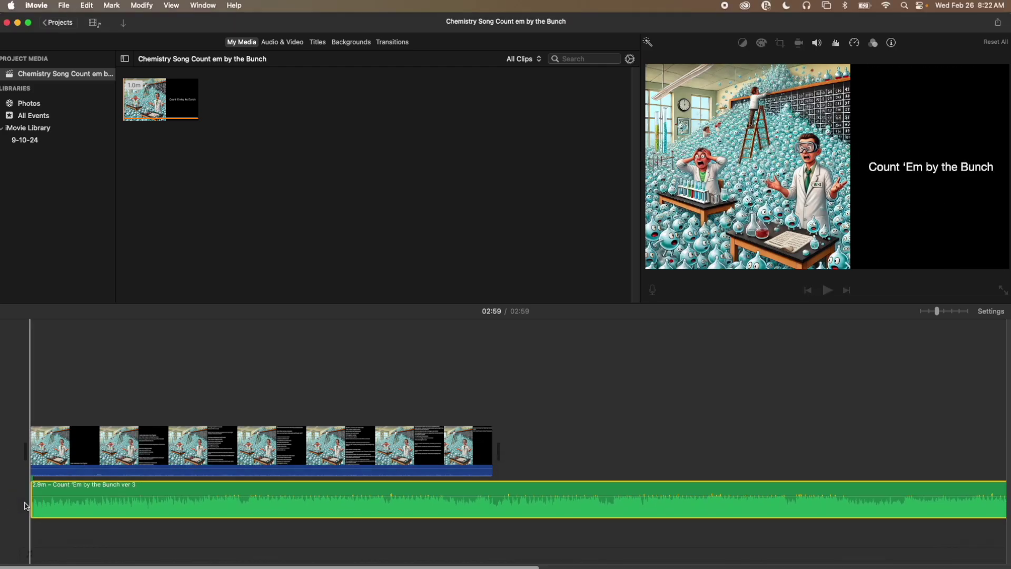
# Slow the lyrics video clip to a custom speed of 25%
pyautogui.click(372, 448)
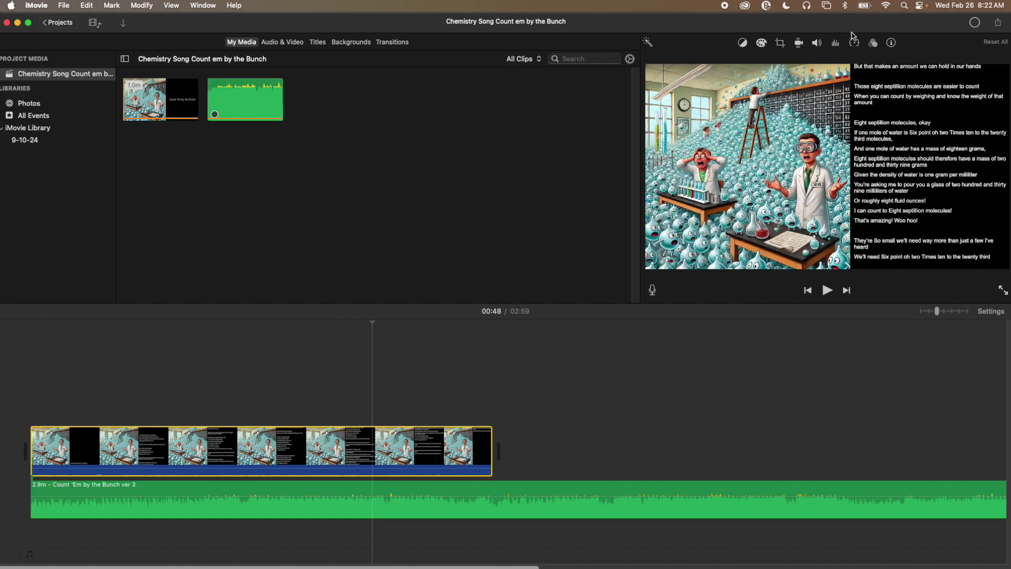
pyautogui.click(854, 44)
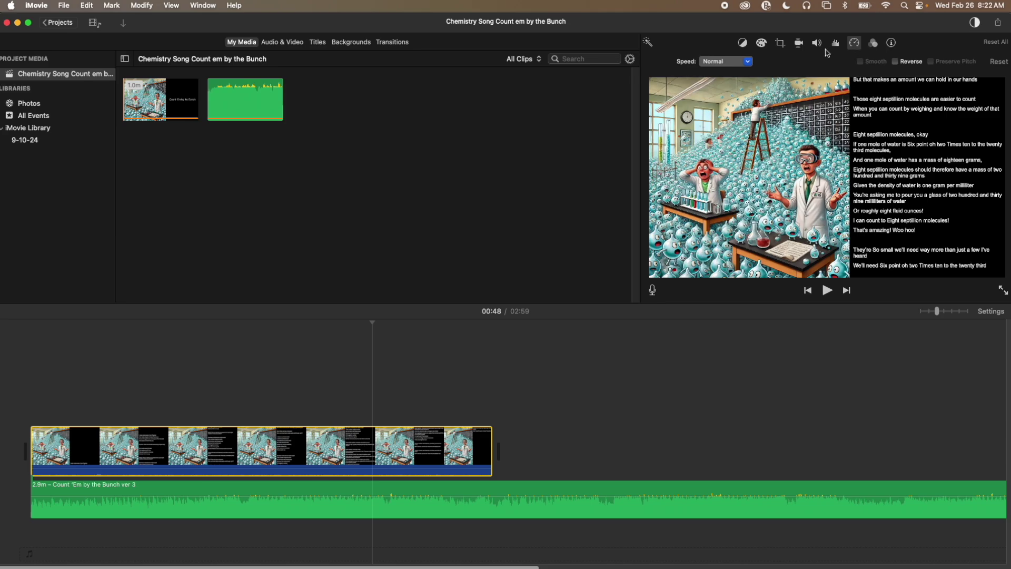
pyautogui.click(730, 63)
pyautogui.click(752, 118)
pyautogui.write('25')
pyautogui.press('Return')
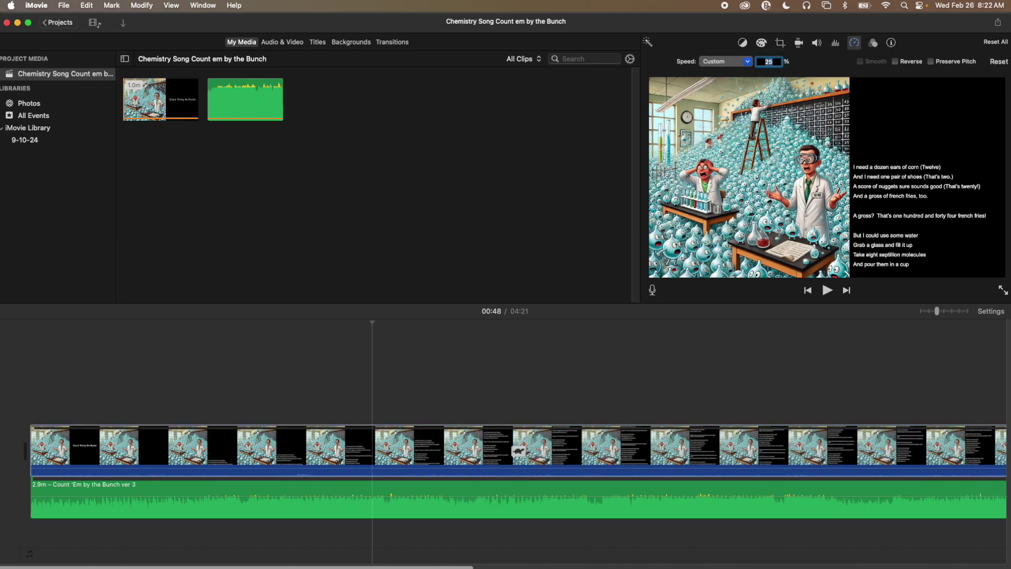
# Set the lyrics video clip's custom speed to 33% to bring its length closer to the song's
pyautogui.moveTo(936, 313); pyautogui.dragTo(930, 312)
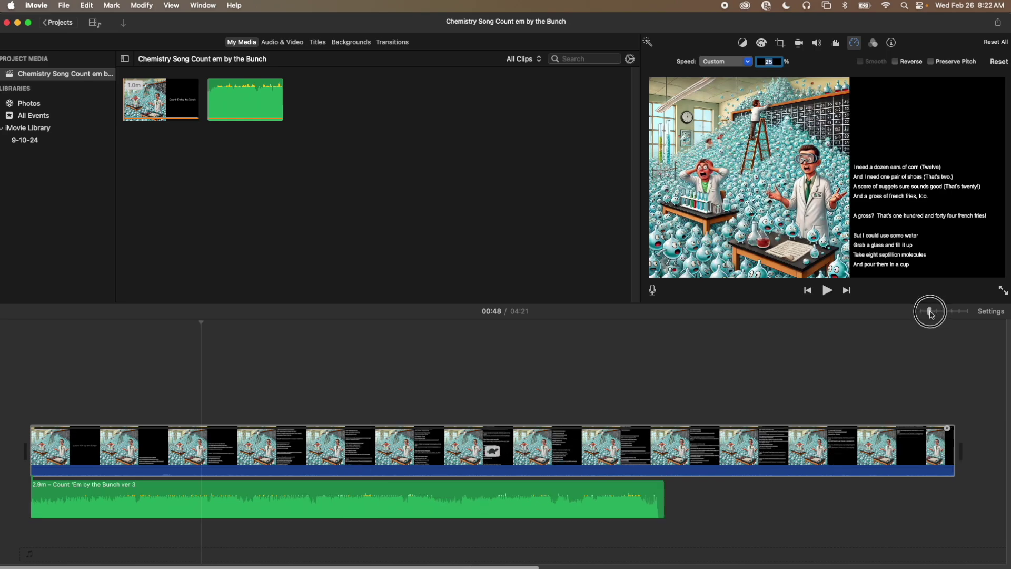
pyautogui.click(759, 427)
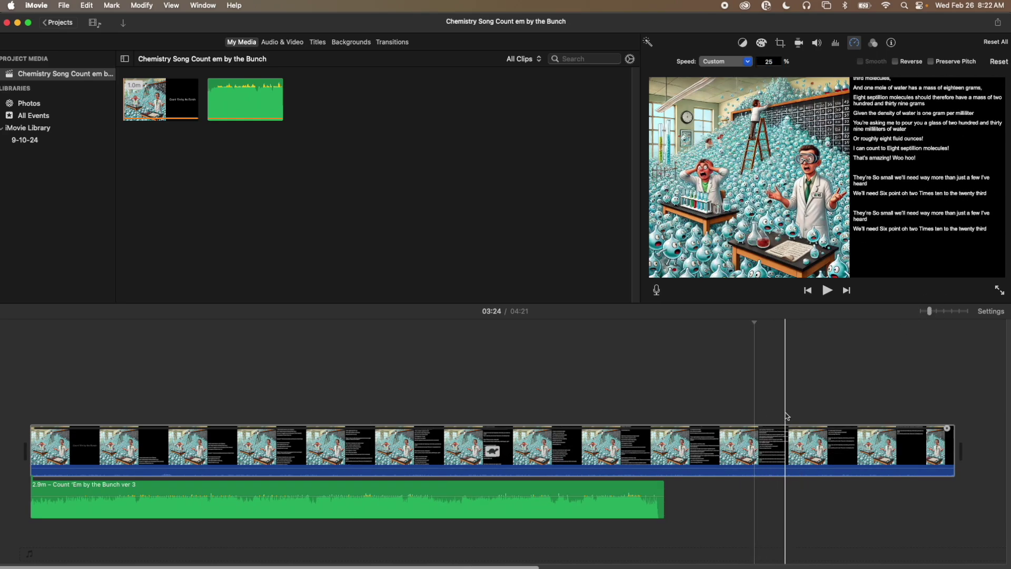
pyautogui.write('33')
pyautogui.press('Return')
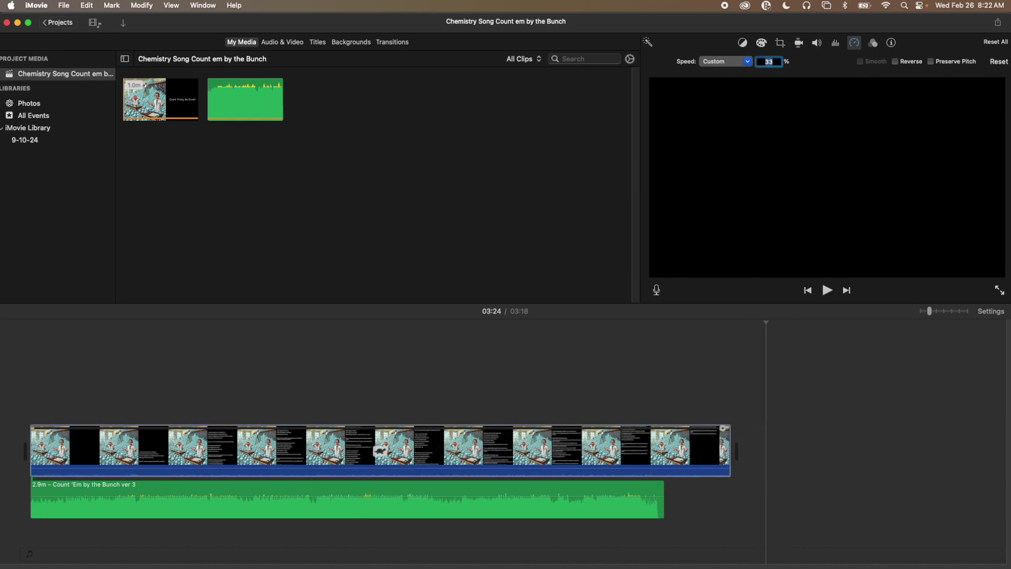
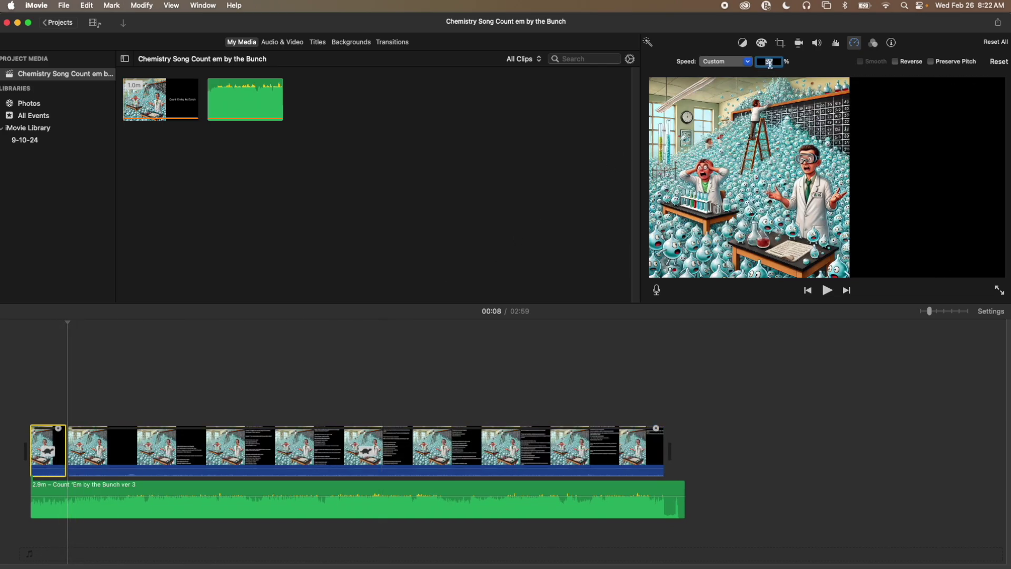
# Set the short opening title clip's speed to 200% and play the start of the movie
pyautogui.click(100, 368)
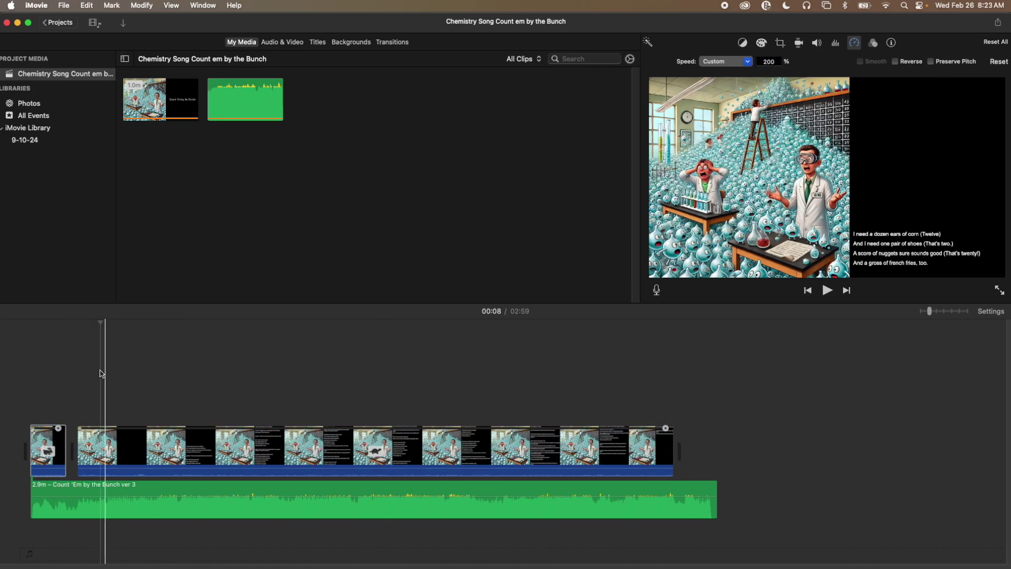
pyautogui.press('space')
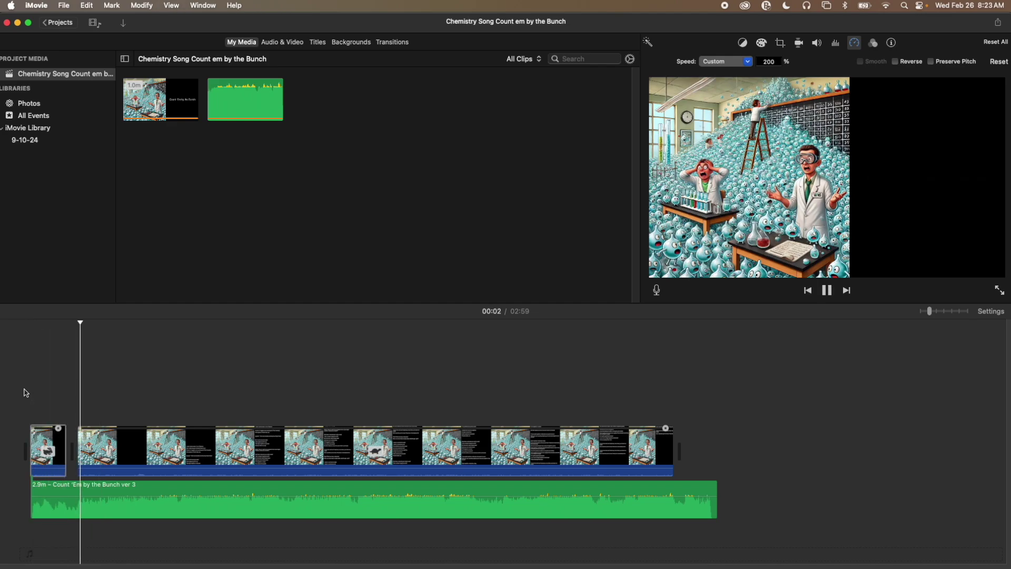
pyautogui.press('space')
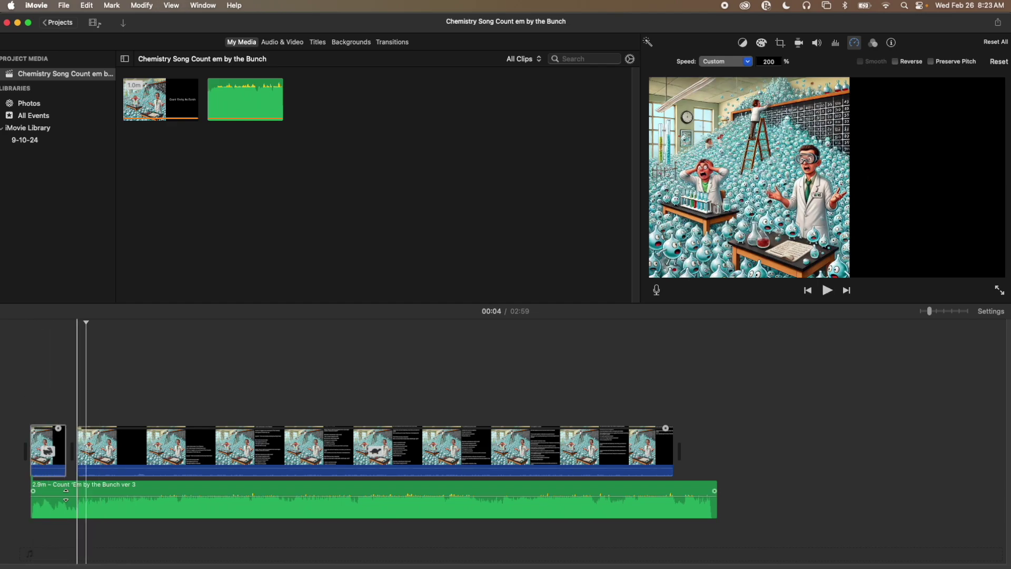
# Move the song audio to start at the beginning of the second video clip, and play it to check the lyric timing
pyautogui.moveTo(53, 494); pyautogui.dragTo(126, 495)
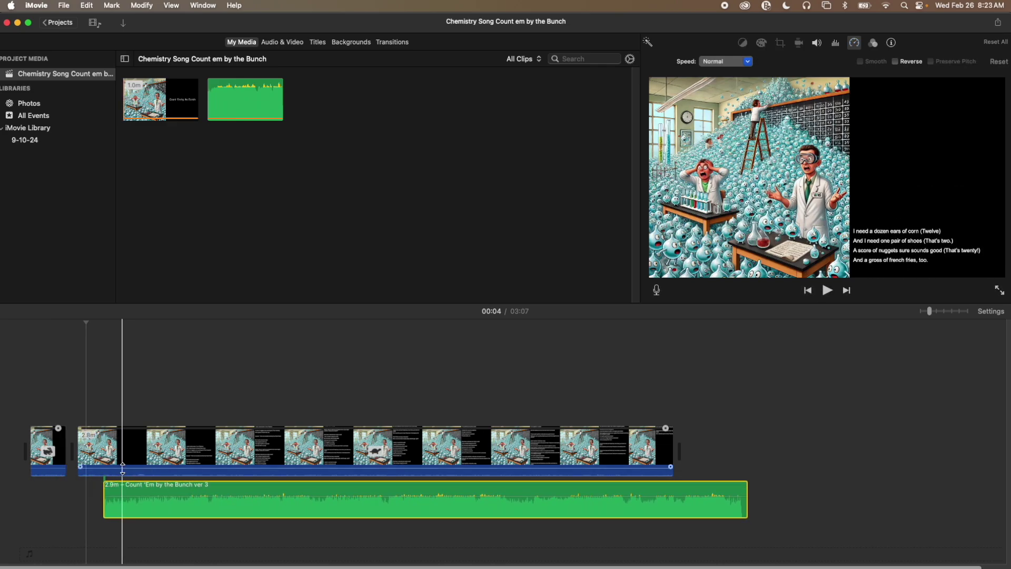
pyautogui.click(27, 460)
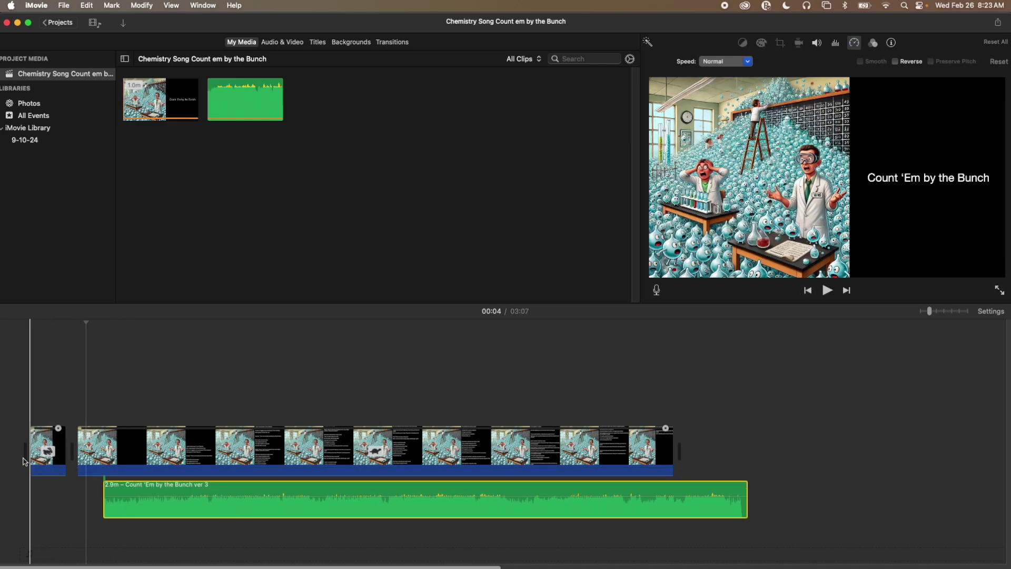
pyautogui.press('space')
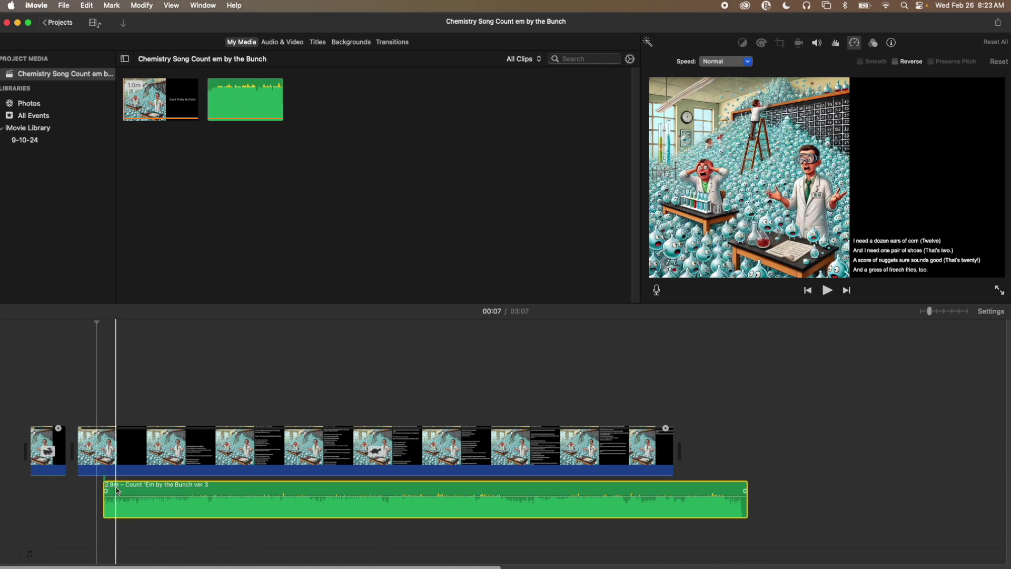
pyautogui.moveTo(117, 491); pyautogui.dragTo(106, 492)
pyautogui.press('space')
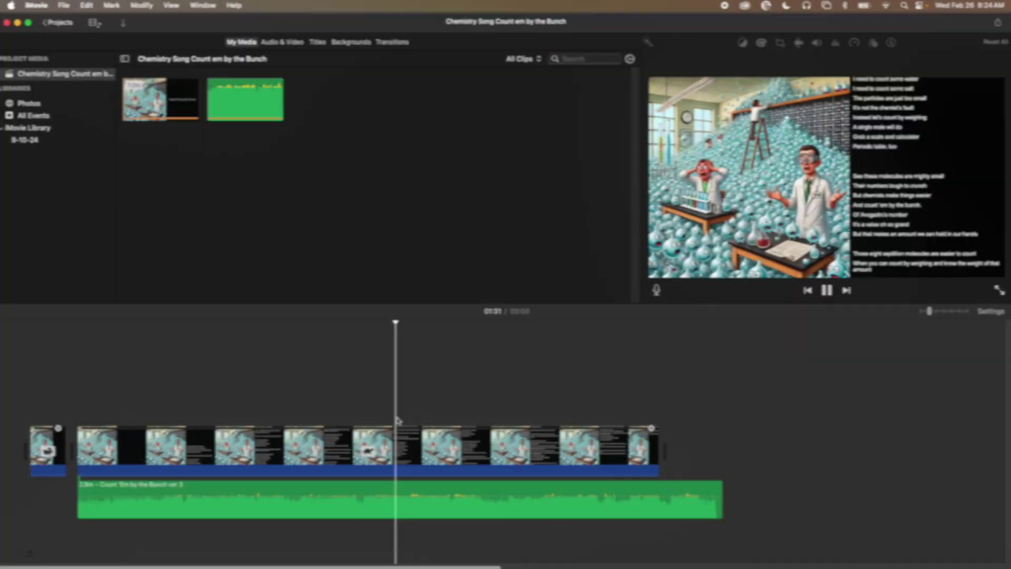
# Split the long lyrics clip just past 1:38 and set the second part's speed to 33%
pyautogui.click(414, 420)
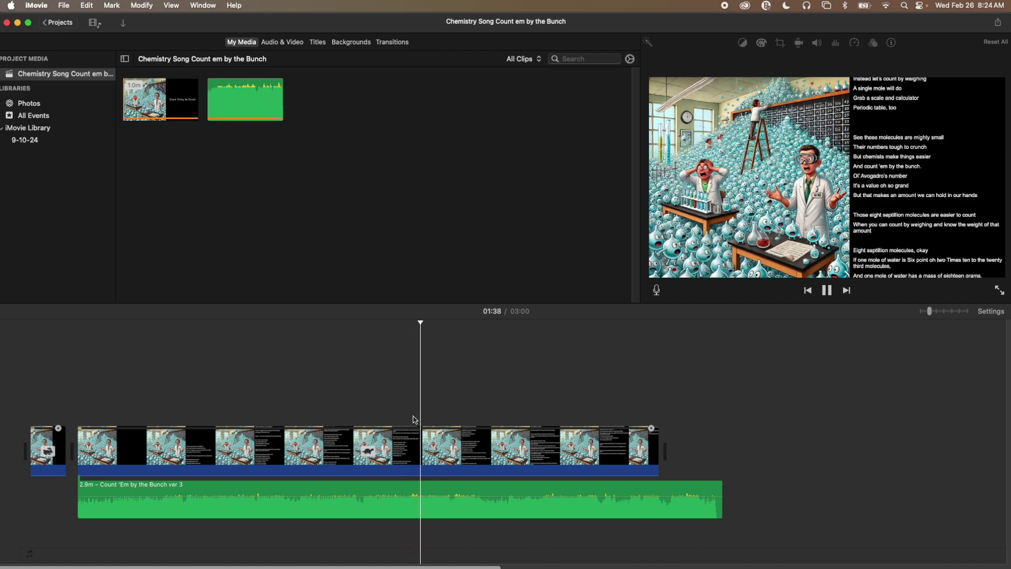
pyautogui.click(426, 451)
pyautogui.press('super+b')
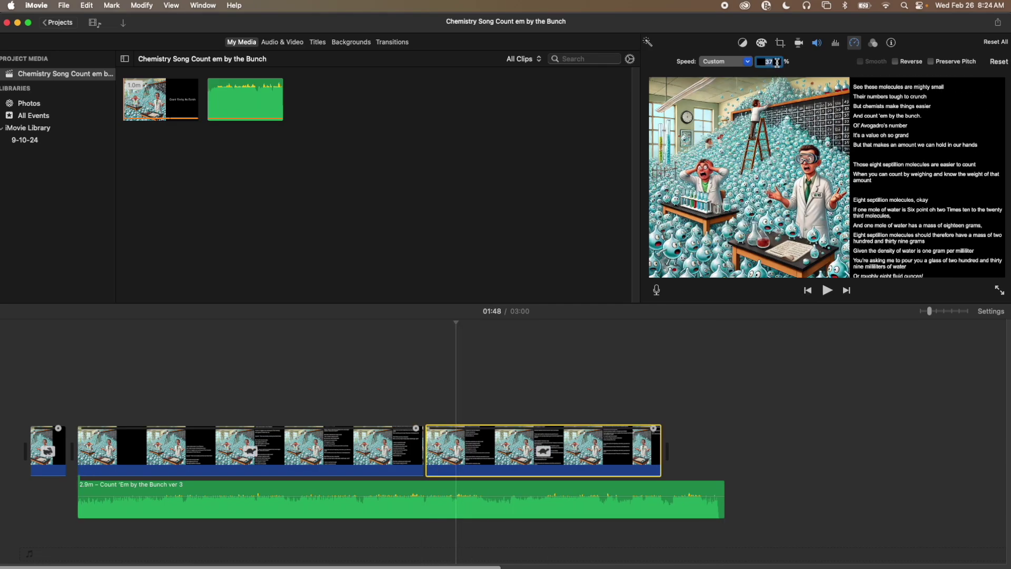
pyautogui.write('33')
pyautogui.press('Return')
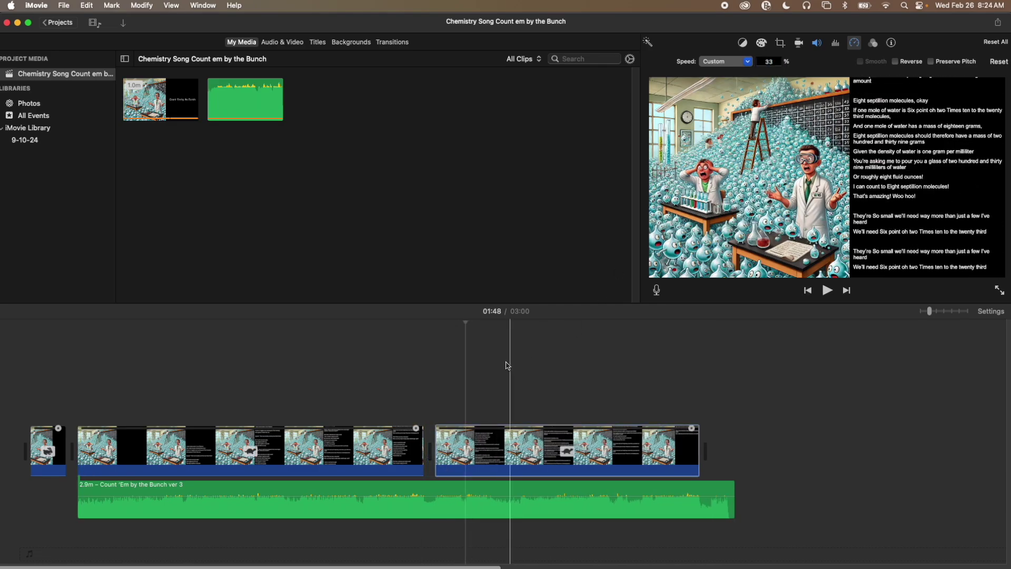
# Play the last lyrics clip, split it at about 1:54, and set the final part's speed to 30%
pyautogui.press('space')
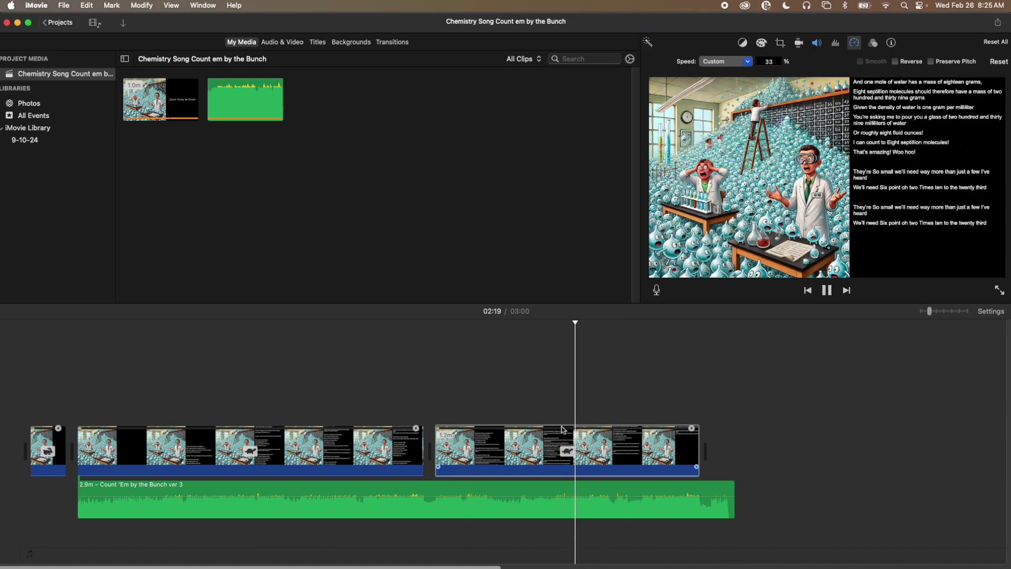
pyautogui.press('space')
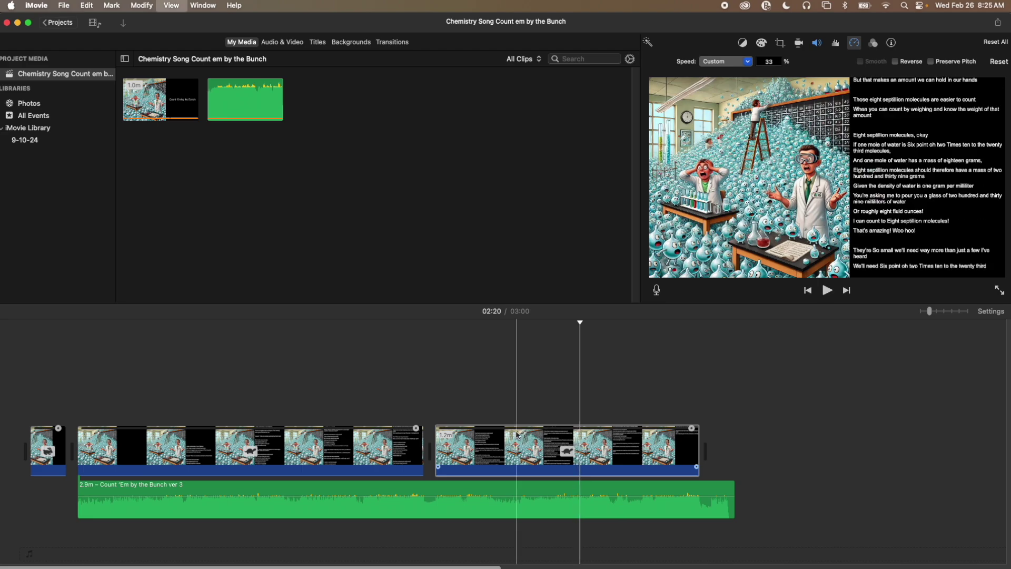
pyautogui.click(492, 449)
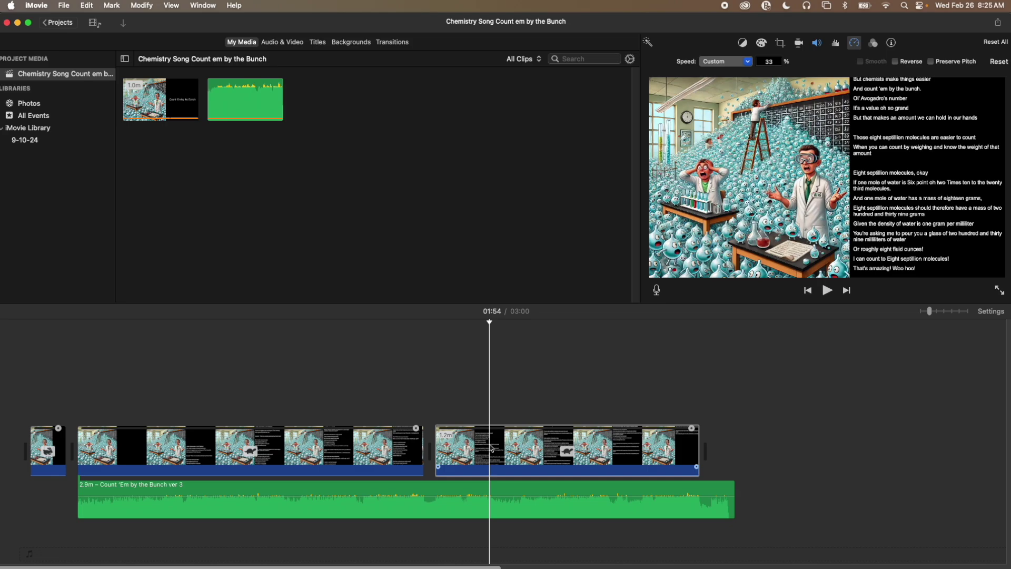
pyautogui.press('super+b')
pyautogui.click(510, 449)
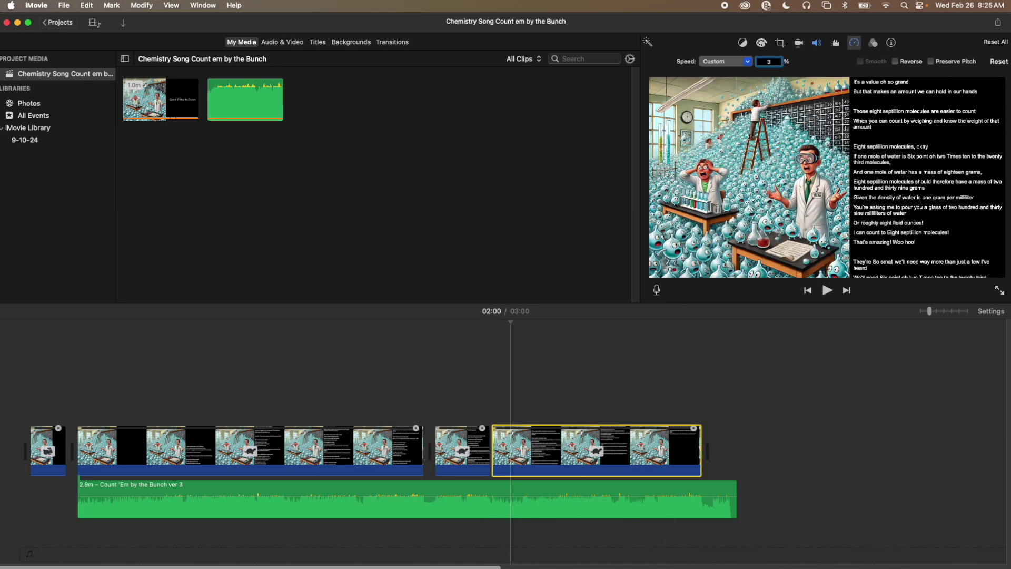
pyautogui.write('30')
pyautogui.press('Return')
# Play the movie's ending and add a Fade to Black transition after the last video clip
pyautogui.click(703, 444)
pyautogui.press('space')
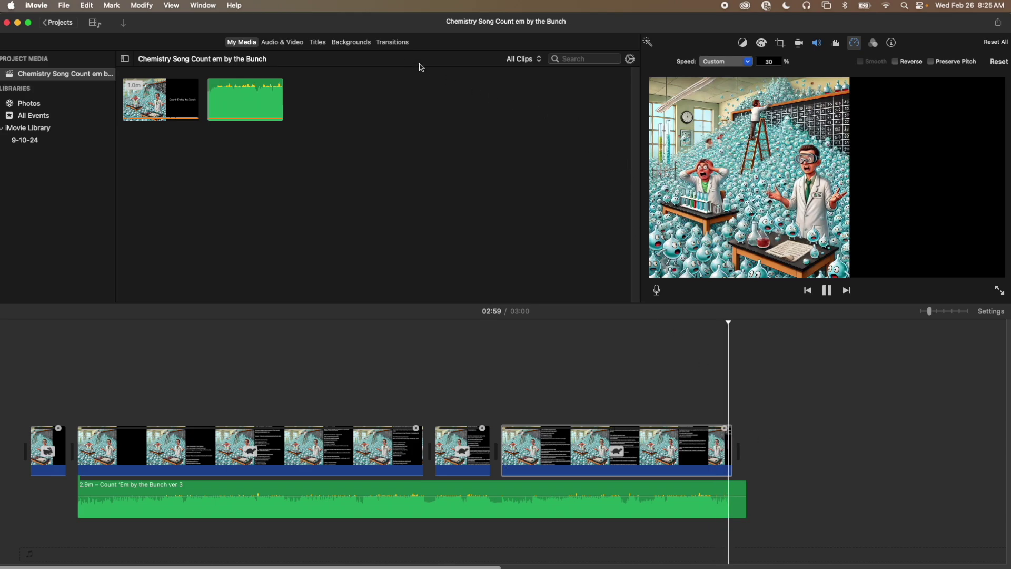
pyautogui.click(398, 42)
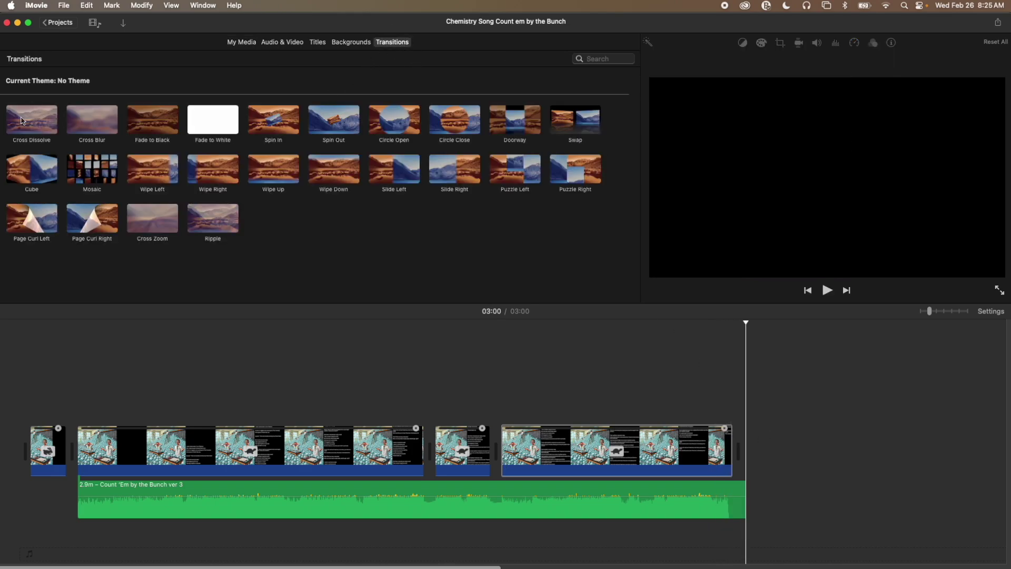
pyautogui.moveTo(152, 119); pyautogui.dragTo(721, 463)
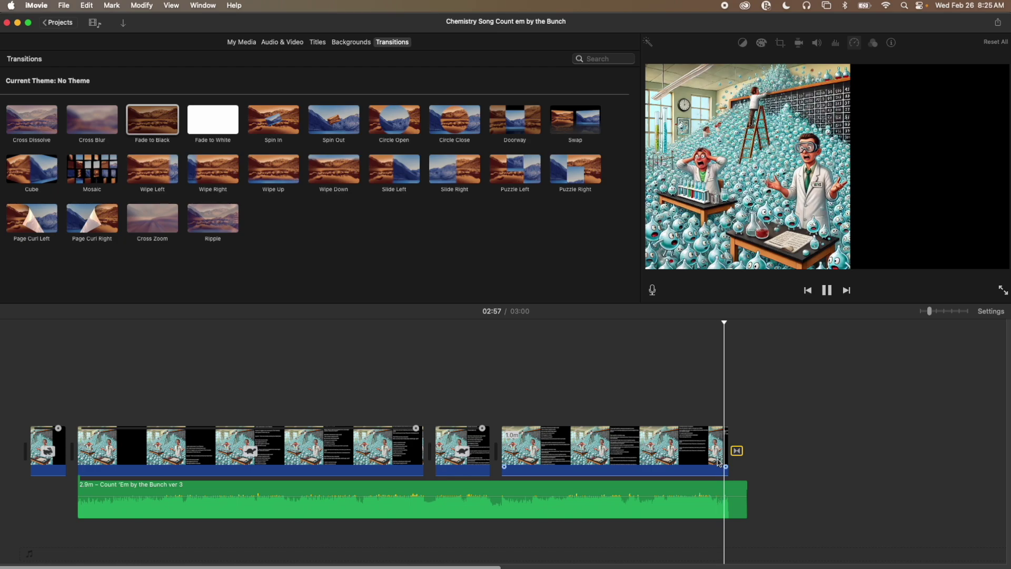
pyautogui.click(786, 455)
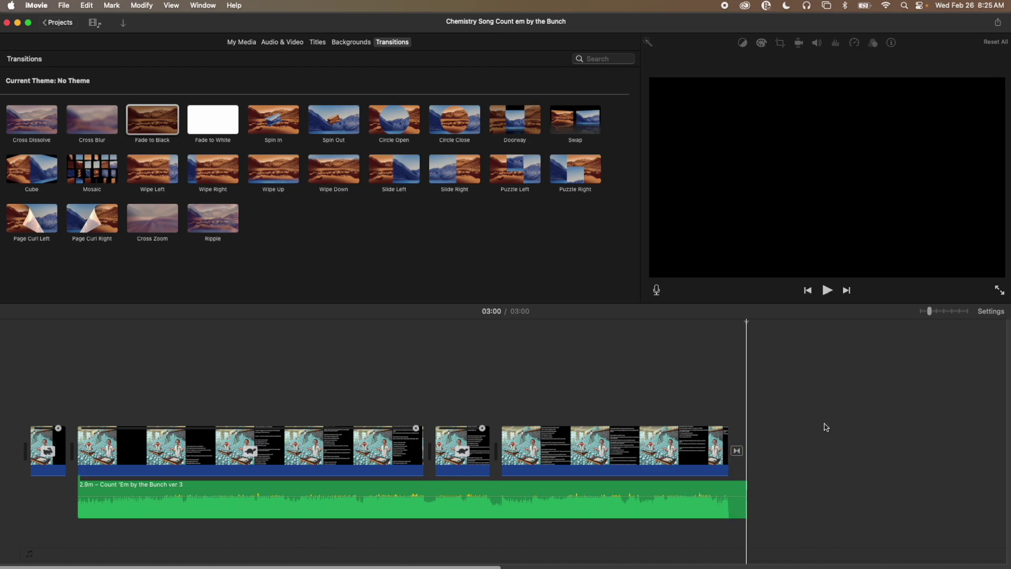
# Export the movie as a 1080p, high-quality video and audio file to the Documents folder
pyautogui.click(999, 24)
pyautogui.click(978, 105)
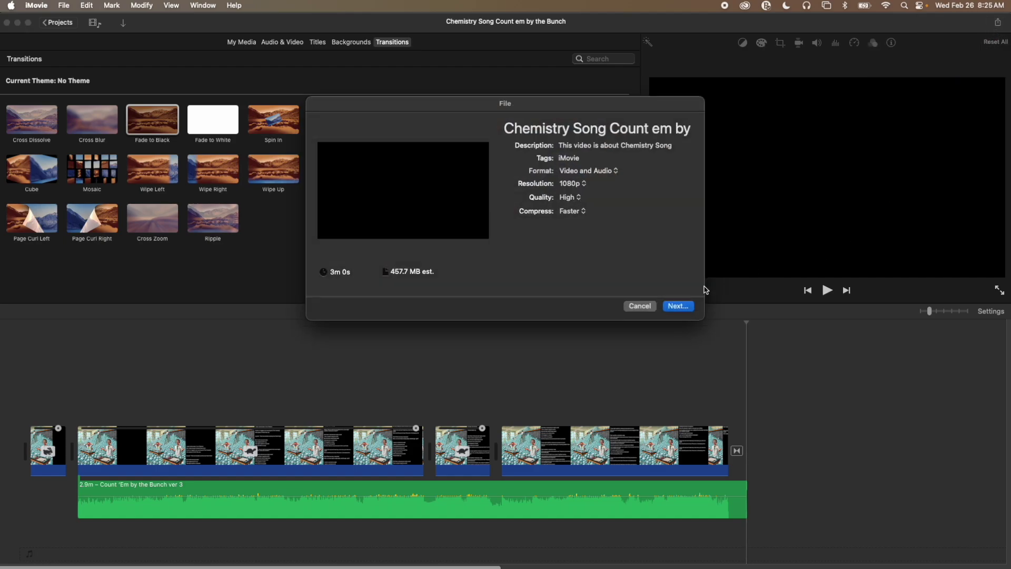
pyautogui.click(678, 306)
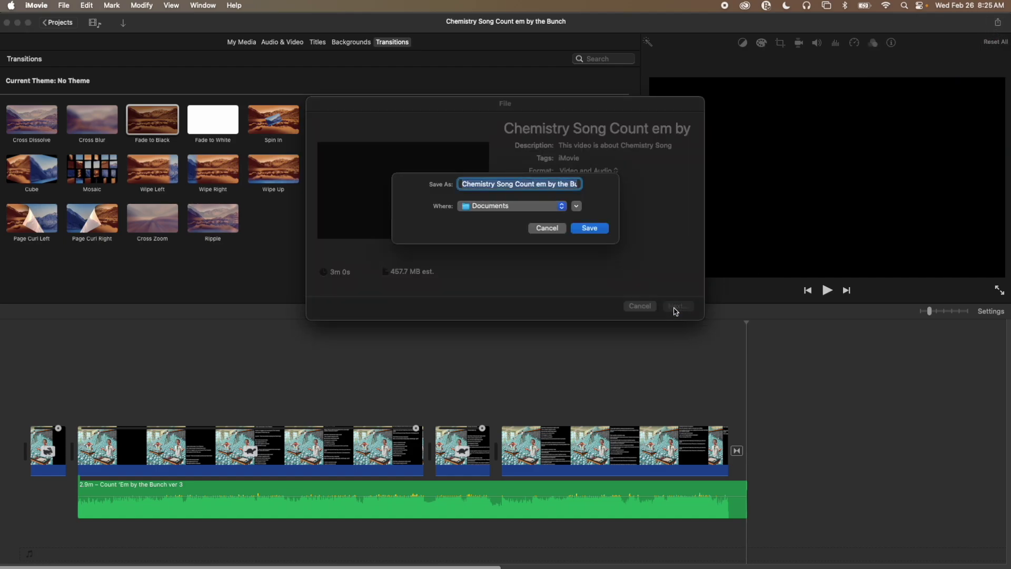
pyautogui.click(584, 230)
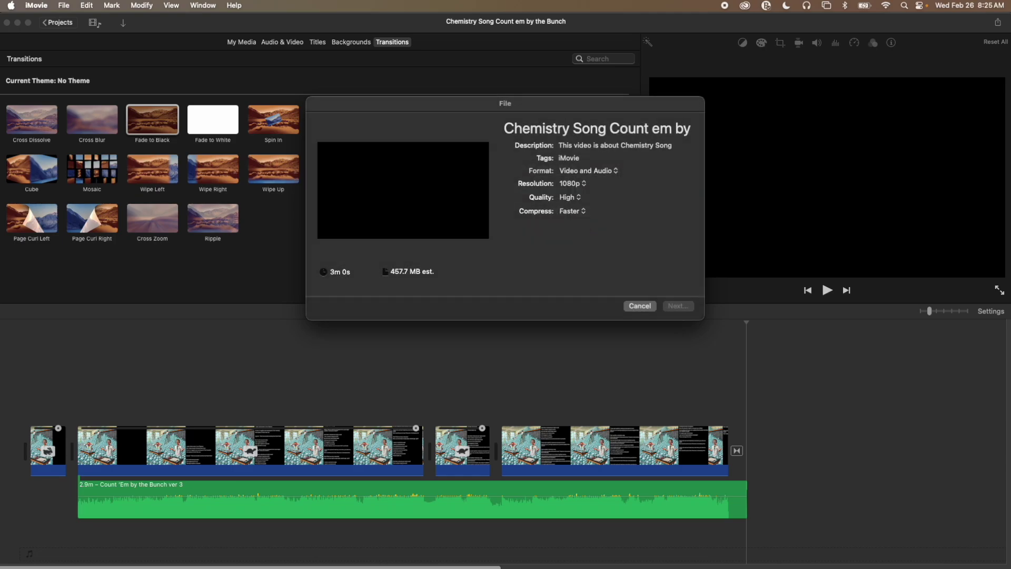